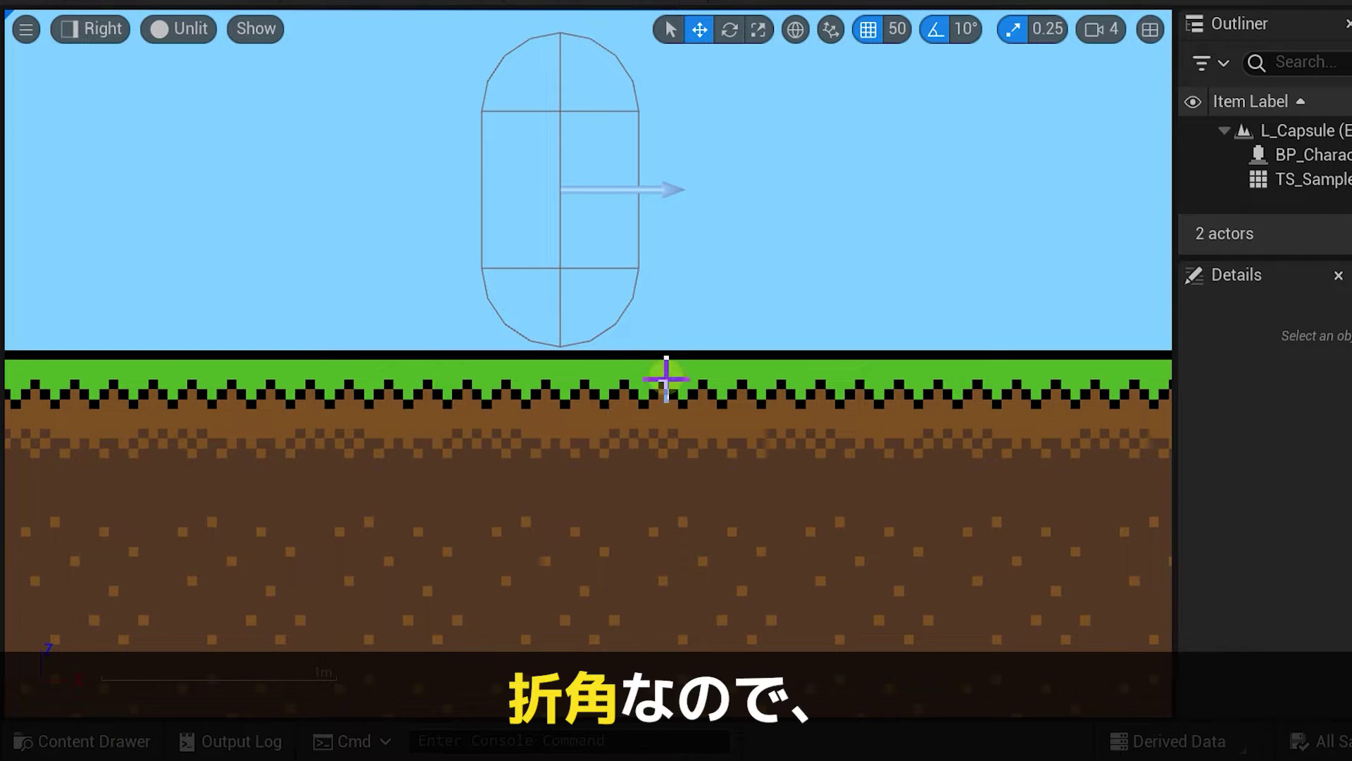
Step: Zoom the Right viewport in on the capsule's bottom edge to see its 2.15cm gap
{"action": "scroll", "coordinate": [519, 326], "scroll_direction": "up", "scroll_amount": 3}
{"action": "scroll", "coordinate": [456, 256], "scroll_direction": "up", "scroll_amount": 2}
{"action": "scroll", "coordinate": [492, 294], "scroll_direction": "up", "scroll_amount": 2}
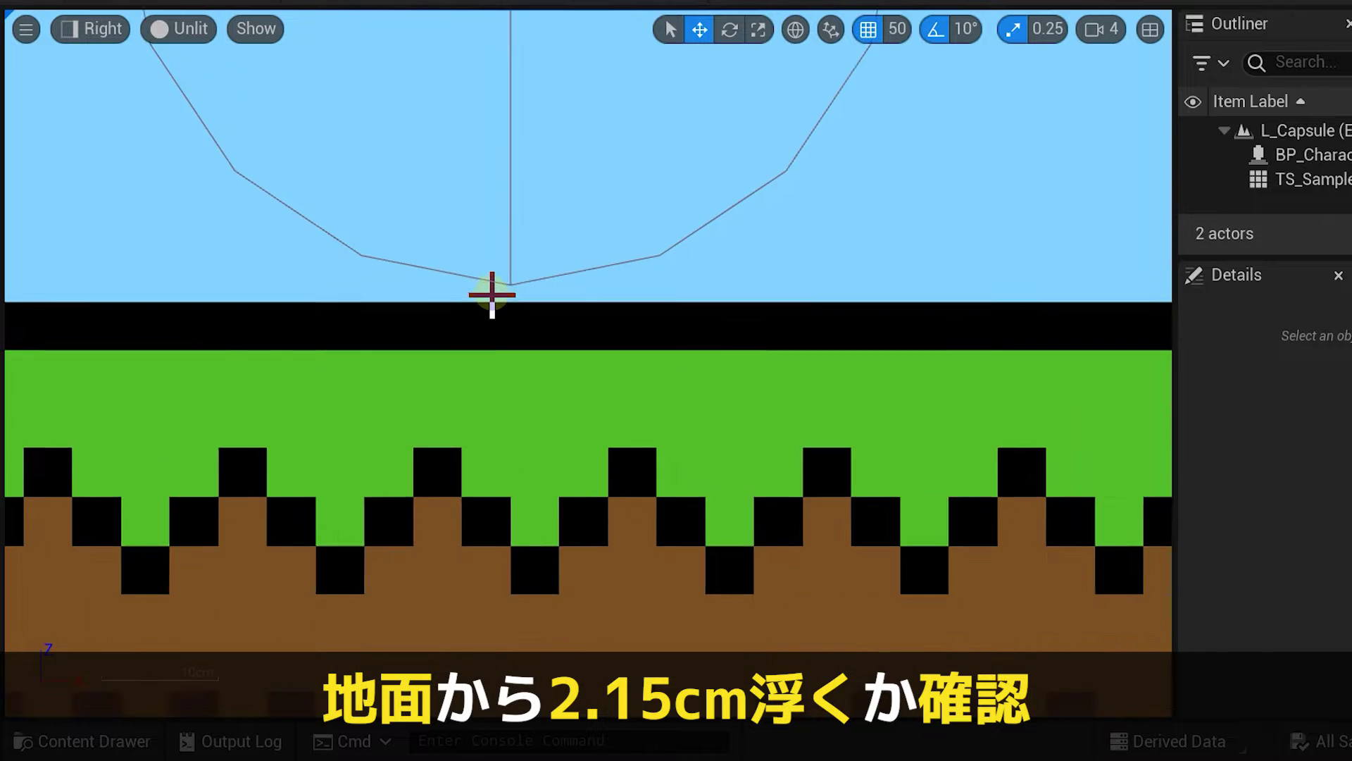
{"action": "scroll", "coordinate": [493, 294], "scroll_direction": "up", "scroll_amount": 1}
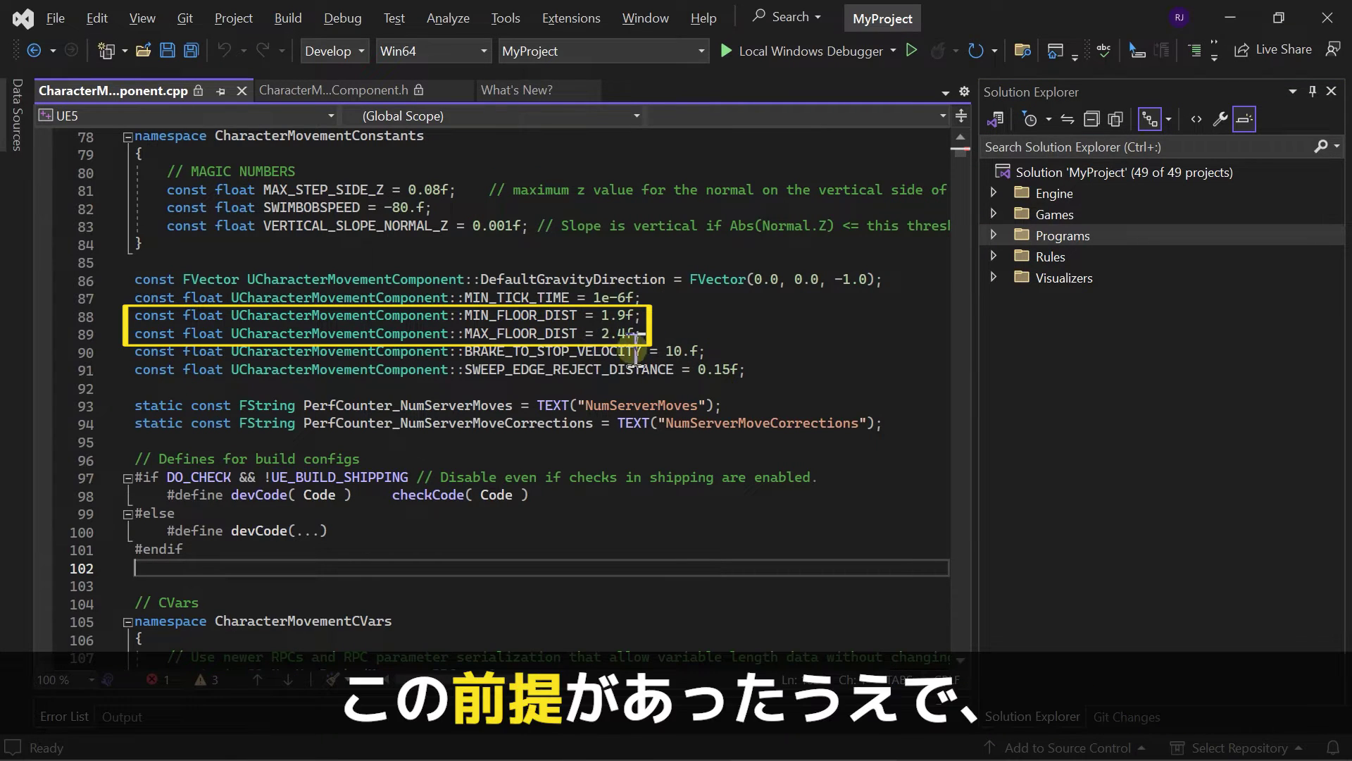
Step: Bring up AdjustFloorHeight's AvgFloorDist formula near line 5866 and deselect the line
{"action": "mouse_move", "coordinate": [549, 369]}
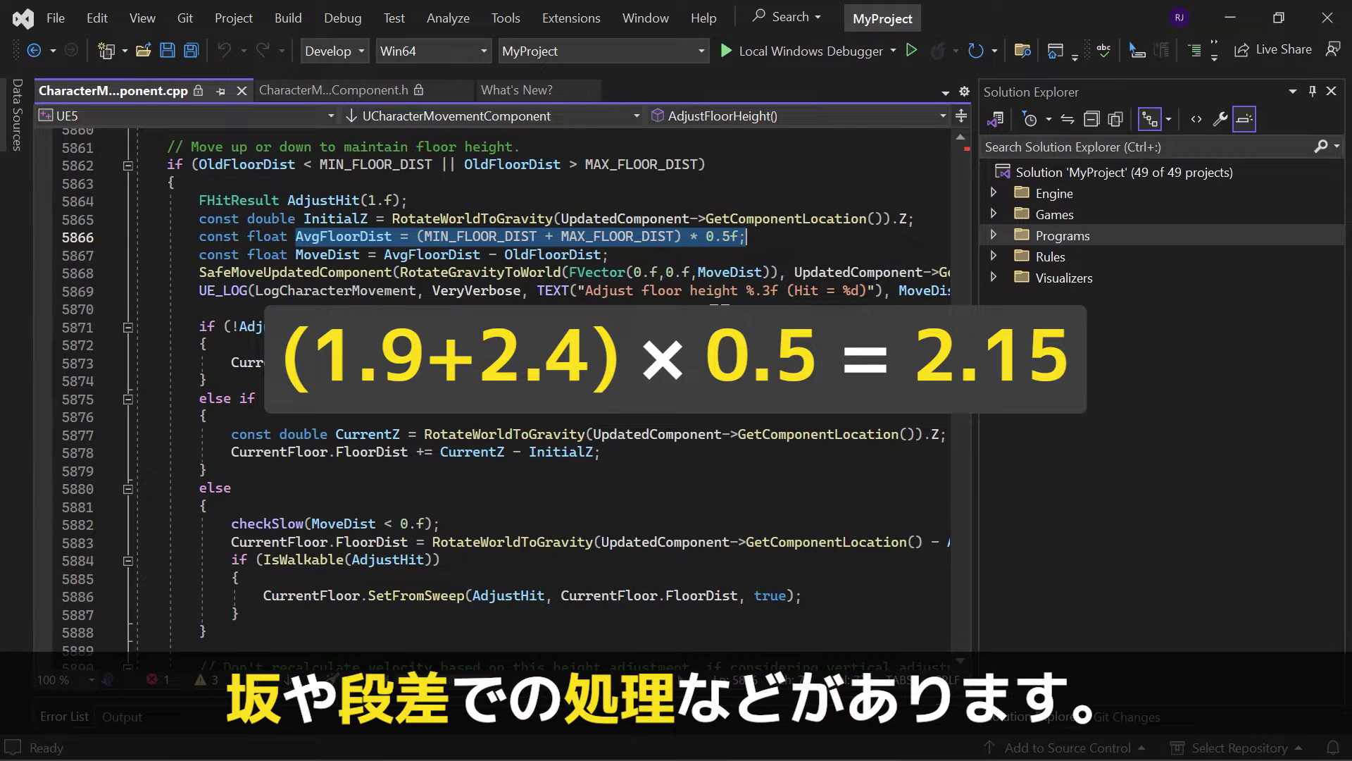
{"action": "left_click", "coordinate": [690, 310]}
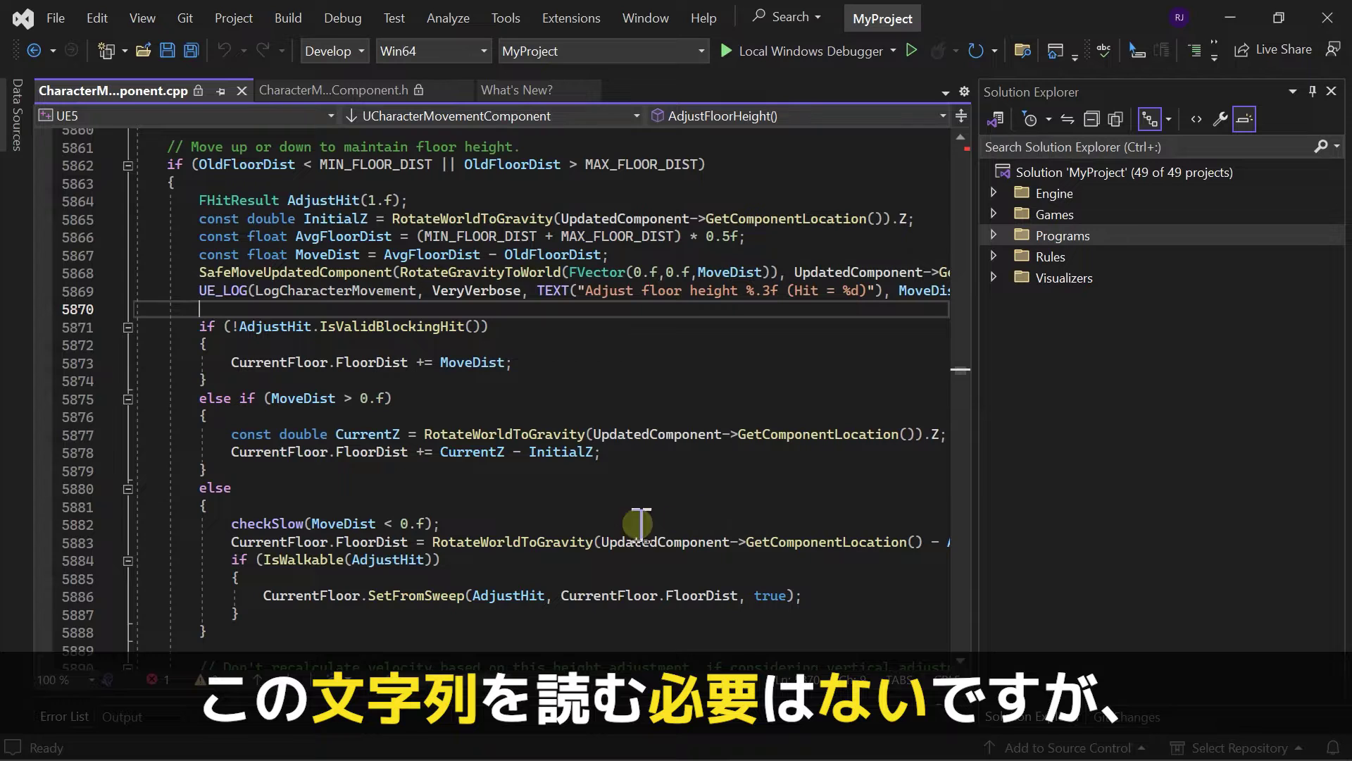
{"action": "mouse_move", "coordinate": [722, 444]}
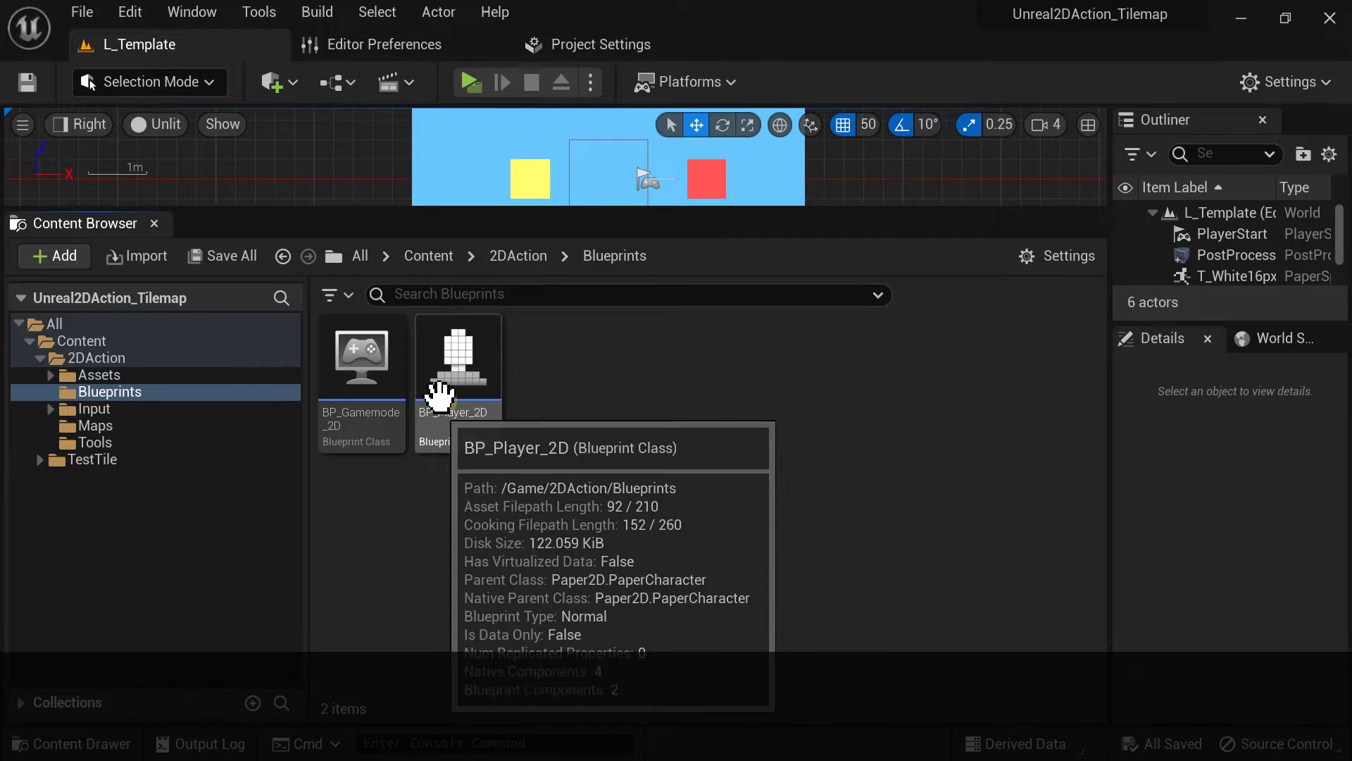
Step: Open BP_Player_2D and widen its side panels for more room
{"action": "double_click", "coordinate": [460, 369]}
{"action": "left_click_drag", "start_coordinate": [275, 375], "coordinate": [393, 380]}
{"action": "left_click_drag", "start_coordinate": [752, 380], "coordinate": [683, 381]}
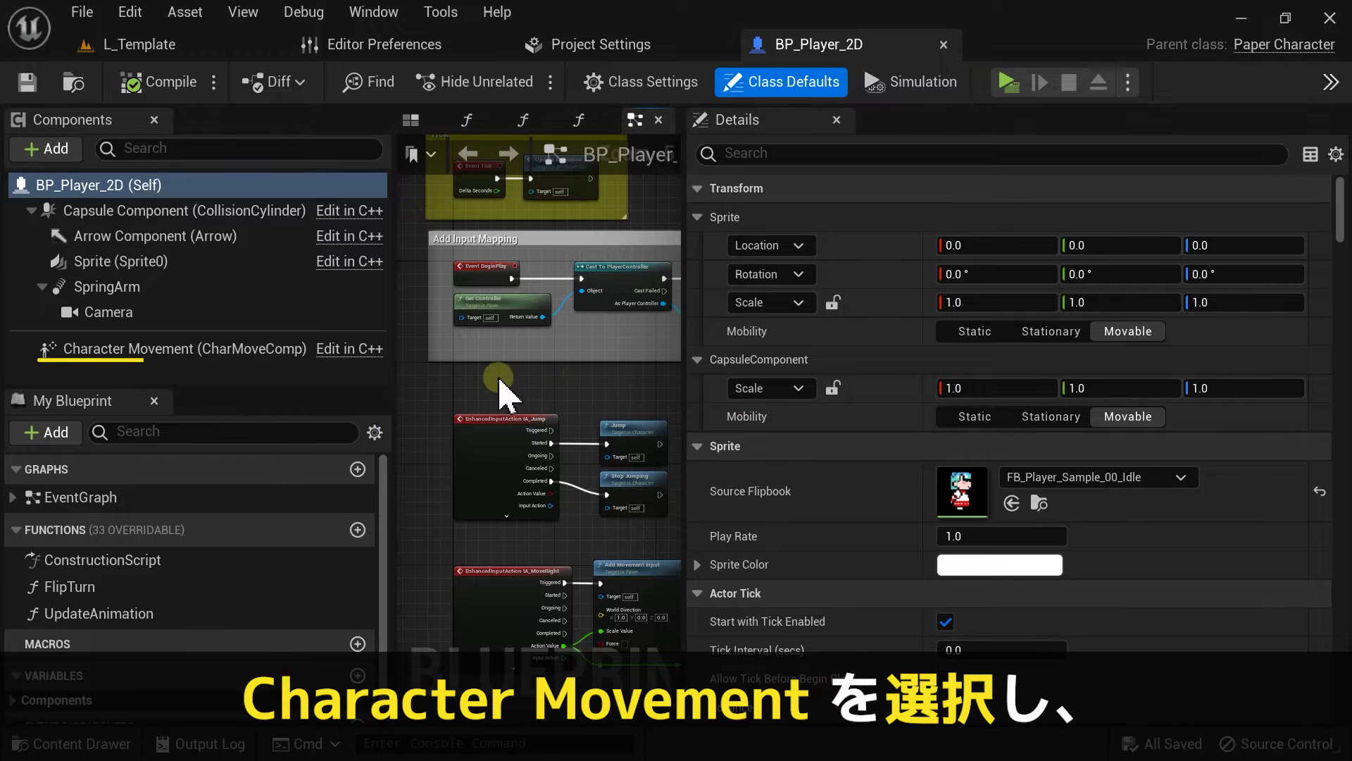
Step: Select Character Movement and expand its Walking Advanced properties to show Perch Radius Threshold
{"action": "left_click", "coordinate": [208, 349]}
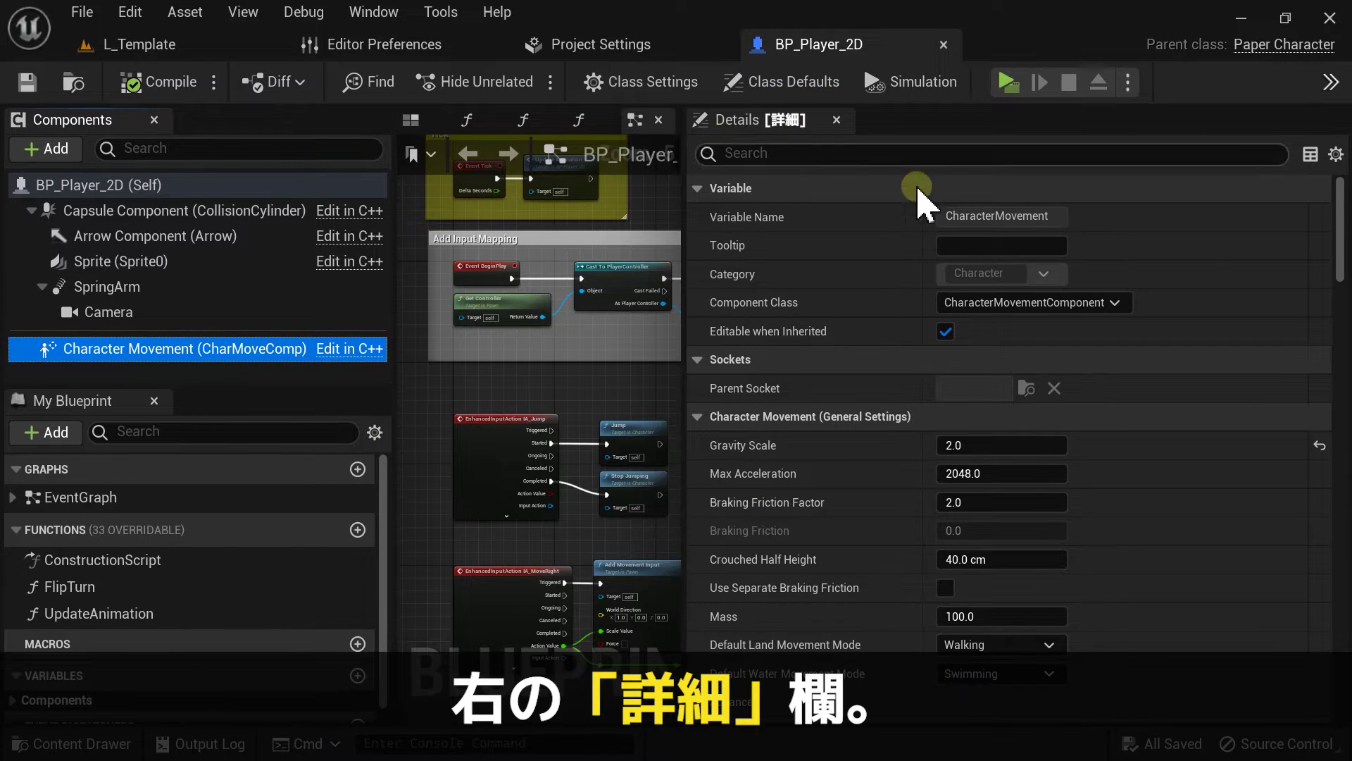
{"action": "scroll", "coordinate": [927, 275], "scroll_direction": "down", "scroll_amount": 6}
{"action": "scroll", "coordinate": [939, 284], "scroll_direction": "down", "scroll_amount": 4}
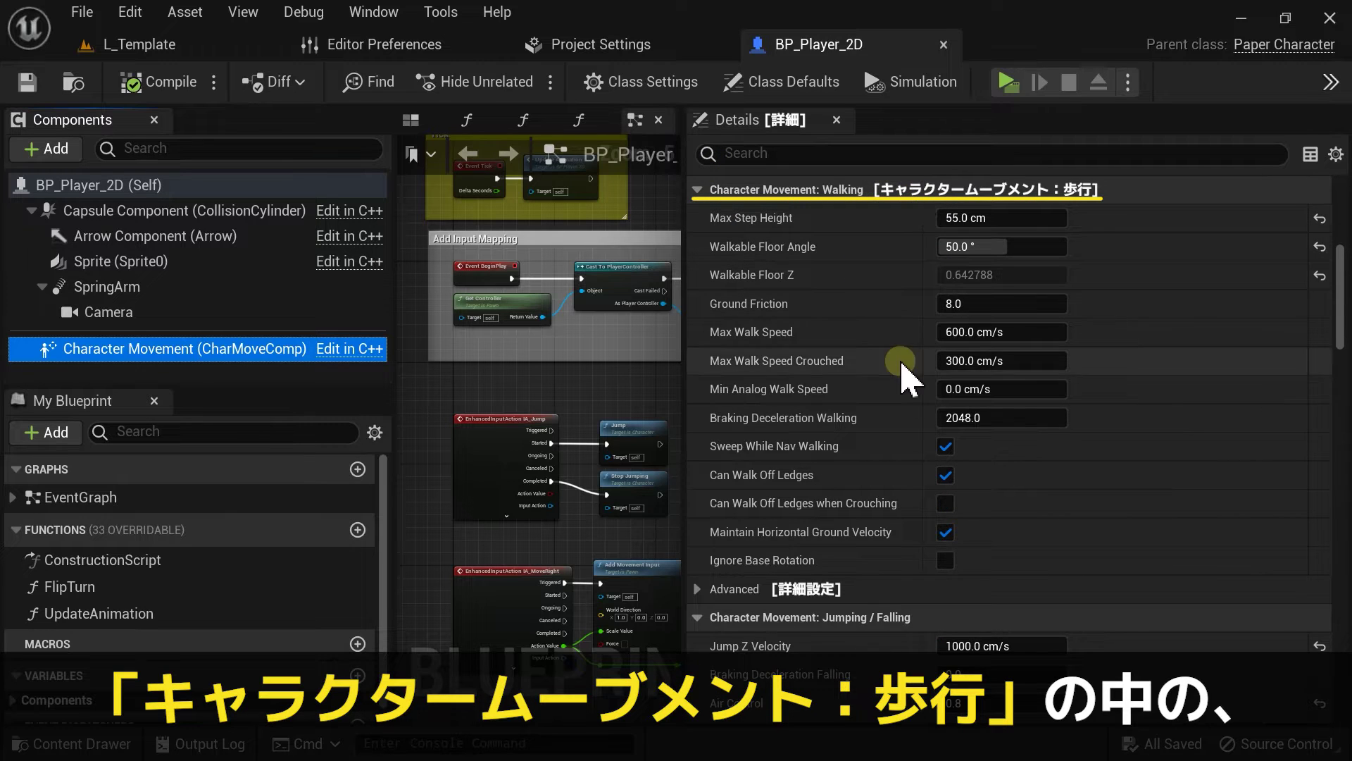
{"action": "left_click", "coordinate": [698, 589]}
{"action": "scroll", "coordinate": [1081, 557], "scroll_direction": "down", "scroll_amount": 5}
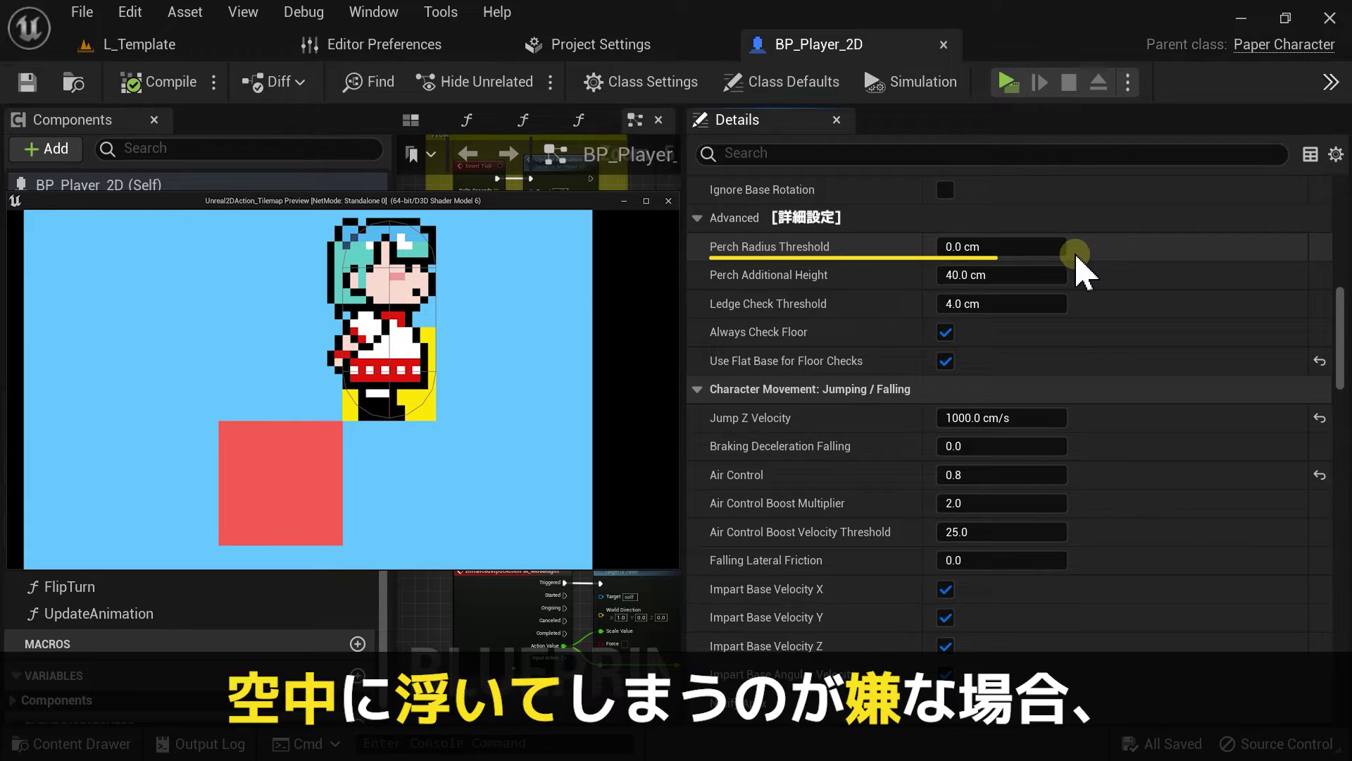
Step: Set Perch Radius Threshold to 6.25 cm and walk the character off the red block's edge
{"action": "mouse_move", "coordinate": [1010, 250]}
{"action": "left_mouse_down"}
{"action": "mouse_move", "coordinate": [1042, 247]}
{"action": "mouse_move", "coordinate": [1077, 281]}
{"action": "left_mouse_up"}
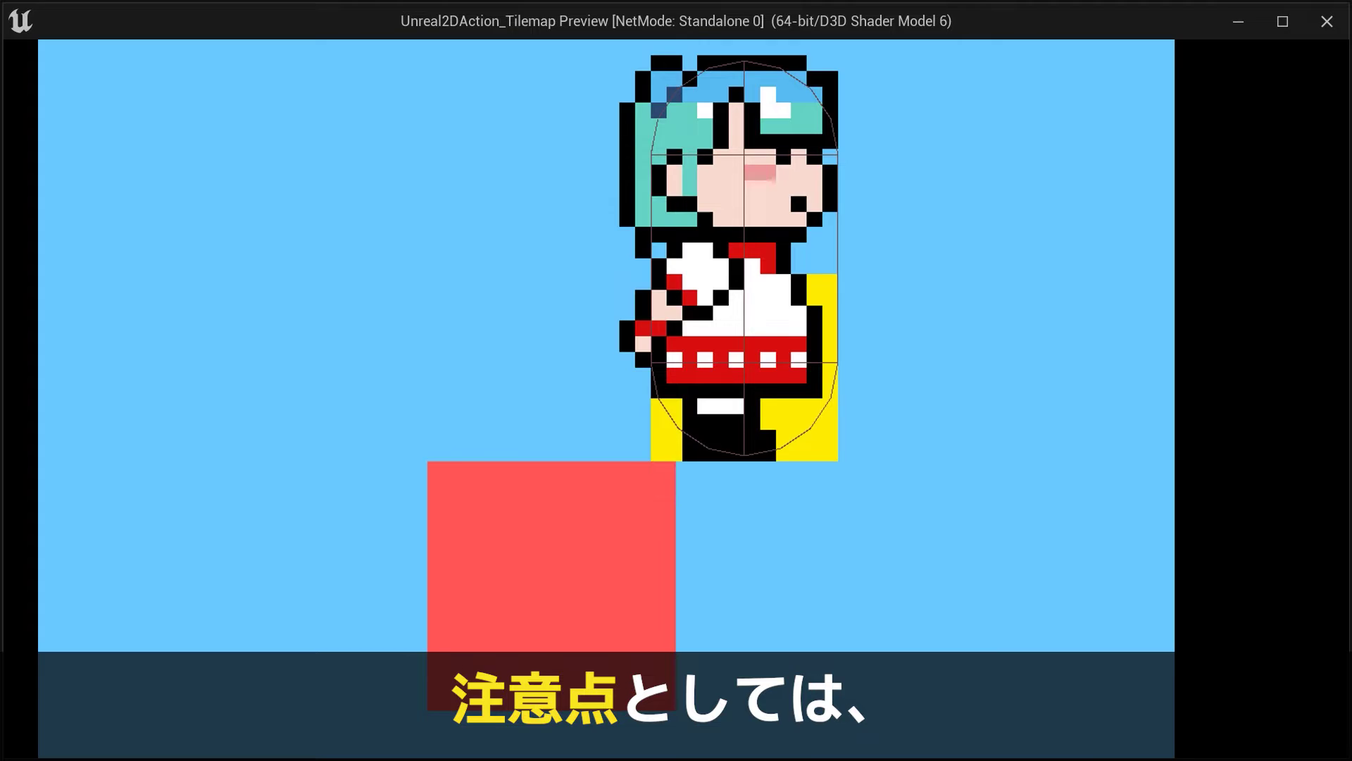
{"action": "key", "text": "d"}
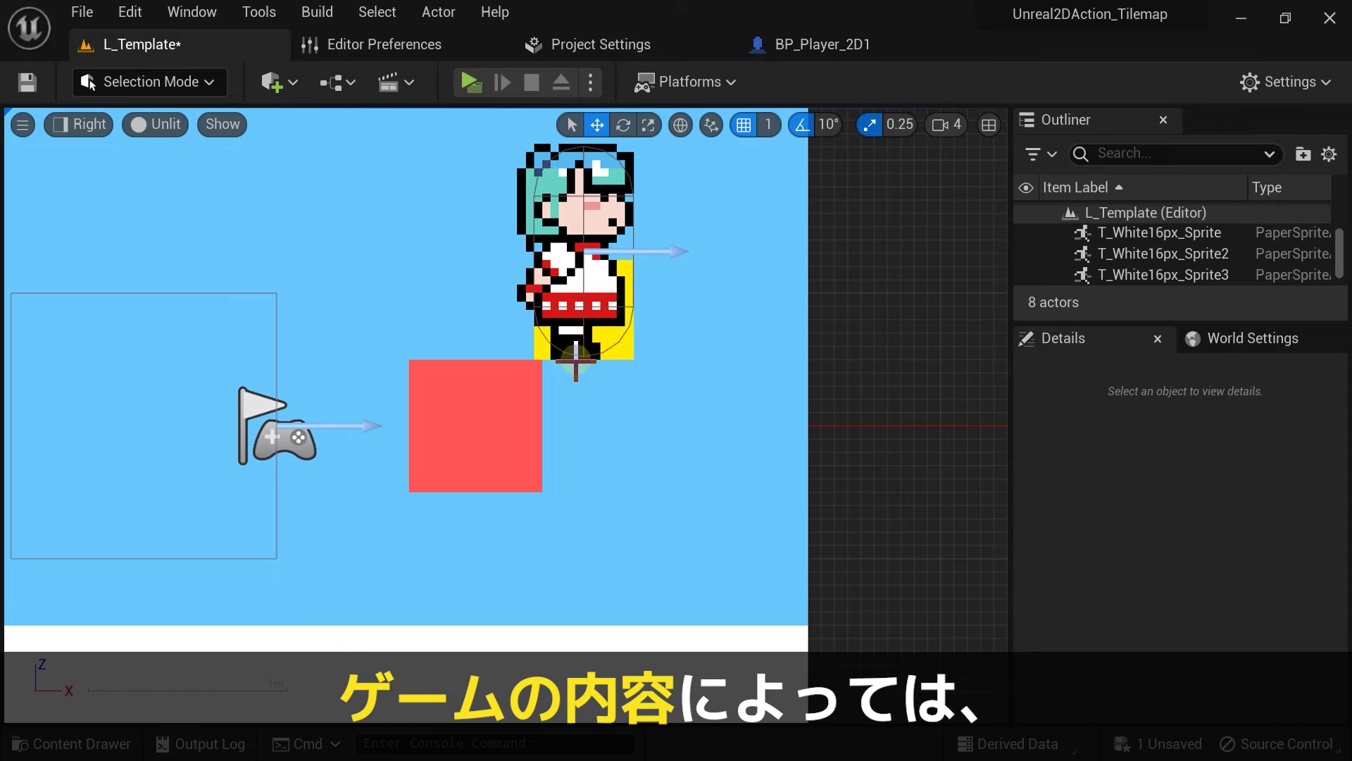
{"action": "scroll", "coordinate": [563, 349], "scroll_direction": "up", "scroll_amount": 4}
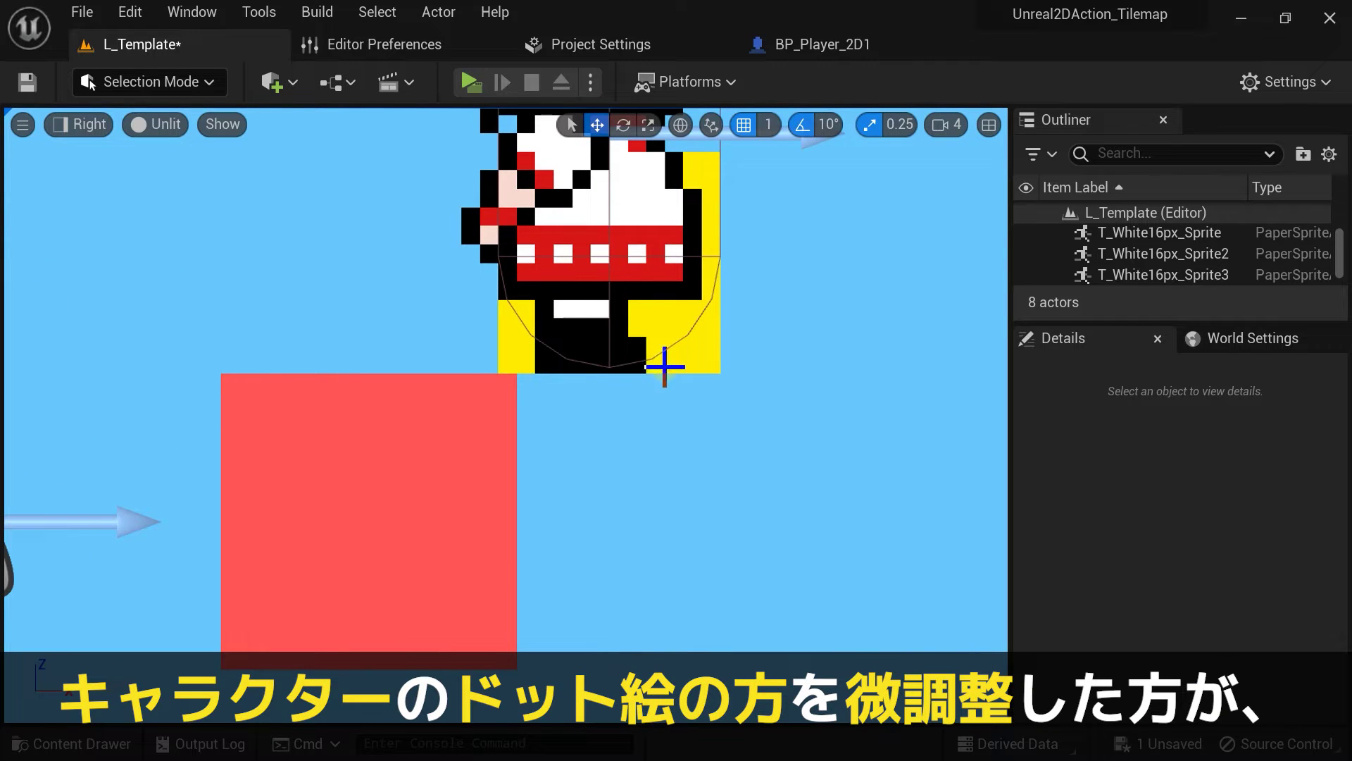
{"action": "scroll", "coordinate": [873, 418], "scroll_direction": "down", "scroll_amount": 3}
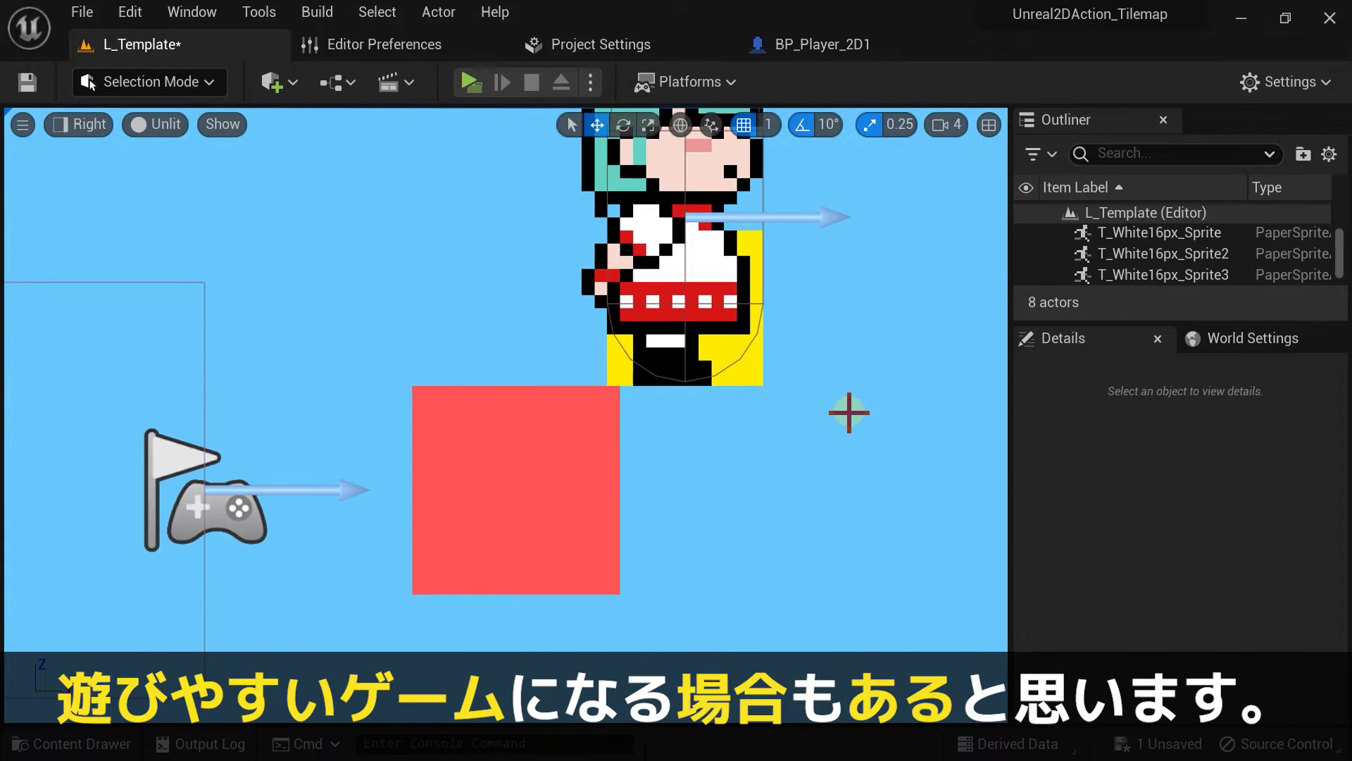
{"action": "scroll", "coordinate": [848, 413], "scroll_direction": "down", "scroll_amount": 1}
{"action": "scroll", "coordinate": [839, 407], "scroll_direction": "up", "scroll_amount": 1}
{"action": "right_click_drag", "start_coordinate": [807, 435], "coordinate": [756, 452]}
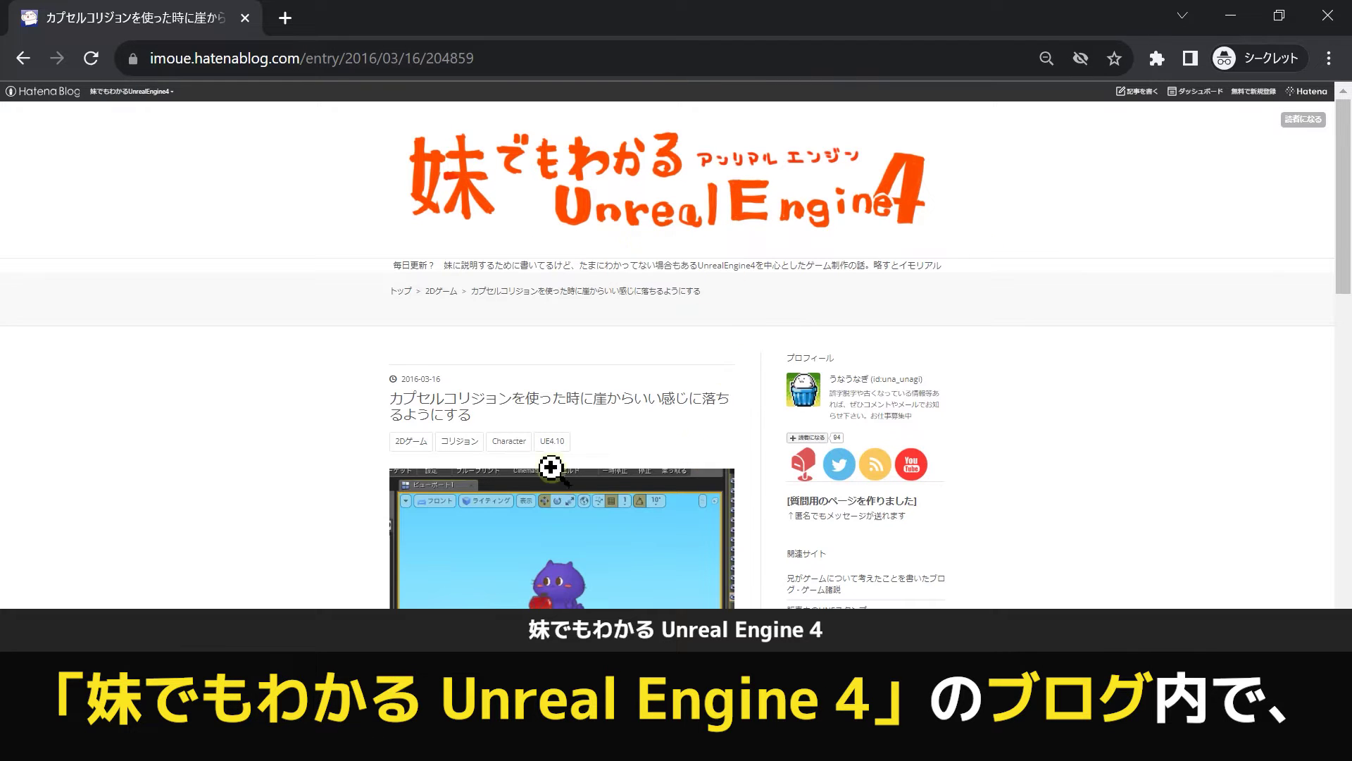
Step: Scroll the blog posts and the historia.co.jp article down to the Perch Radius Threshold demo videos
{"action": "scroll", "coordinate": [852, 436], "scroll_direction": "down", "scroll_amount": 10}
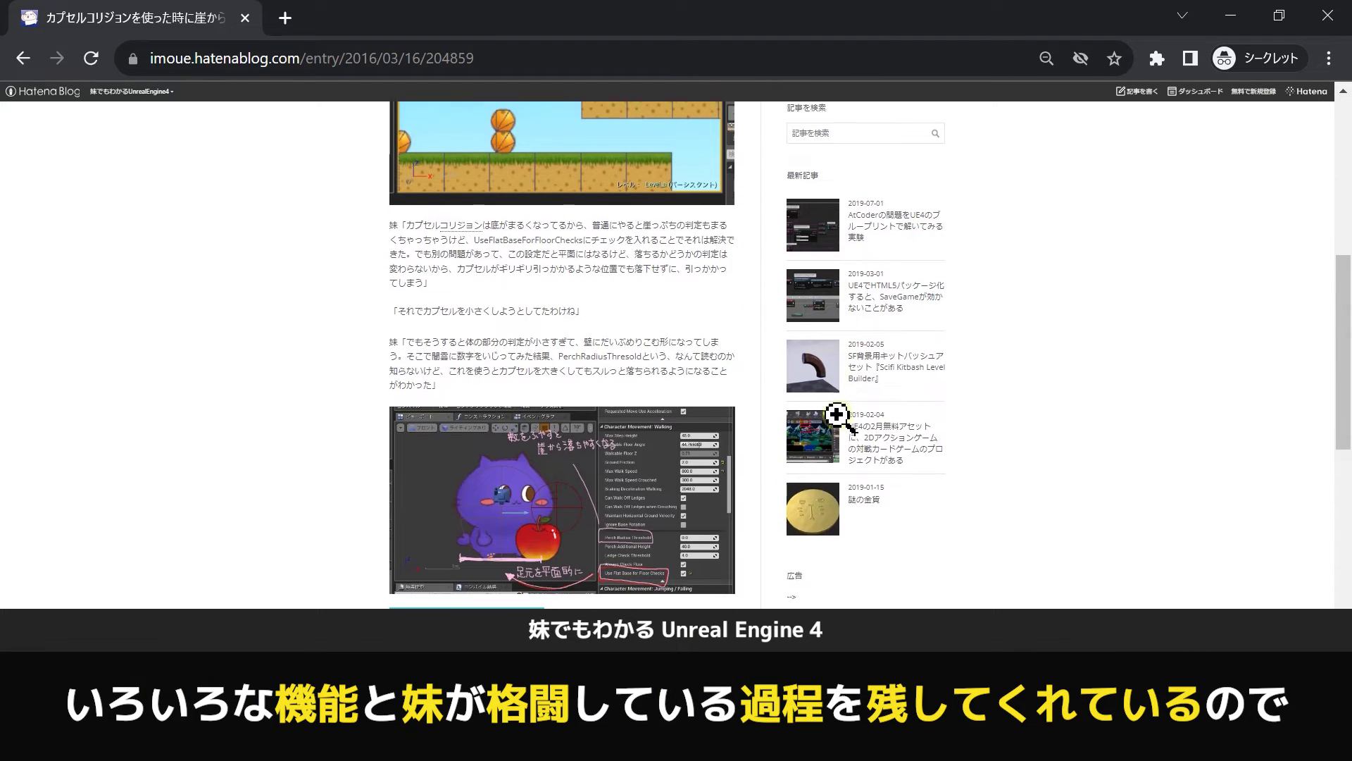
{"action": "scroll", "coordinate": [836, 415], "scroll_direction": "down", "scroll_amount": 3}
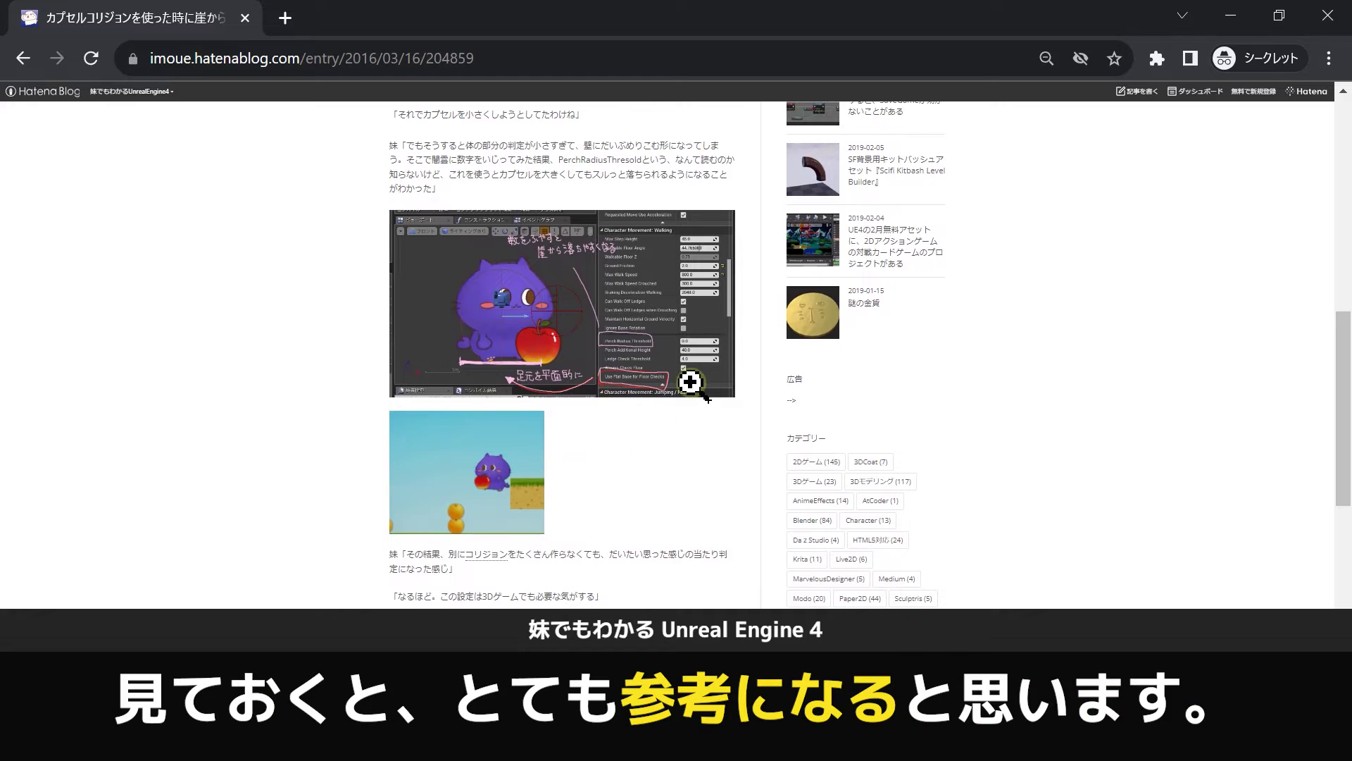
{"action": "scroll", "coordinate": [690, 382], "scroll_direction": "down", "scroll_amount": 3}
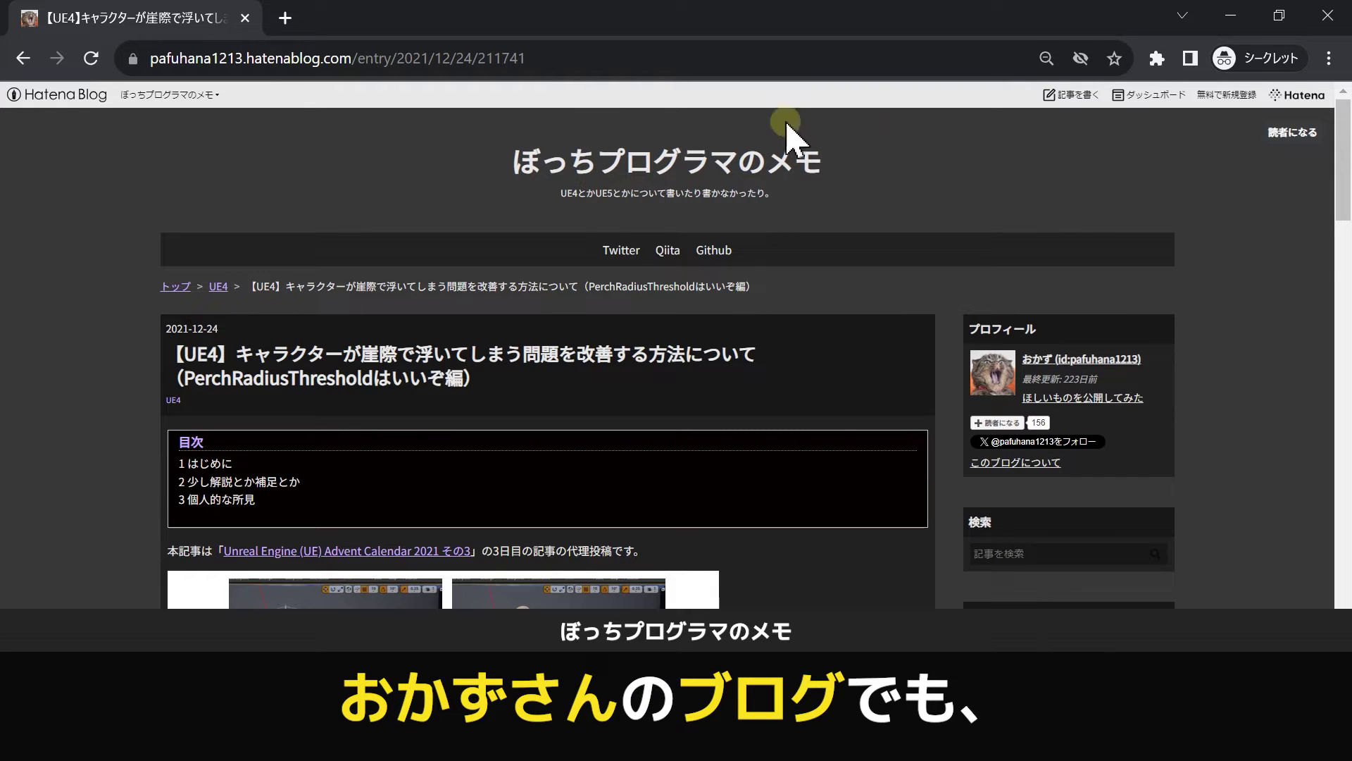
{"action": "scroll", "coordinate": [655, 380], "scroll_direction": "down", "scroll_amount": 3}
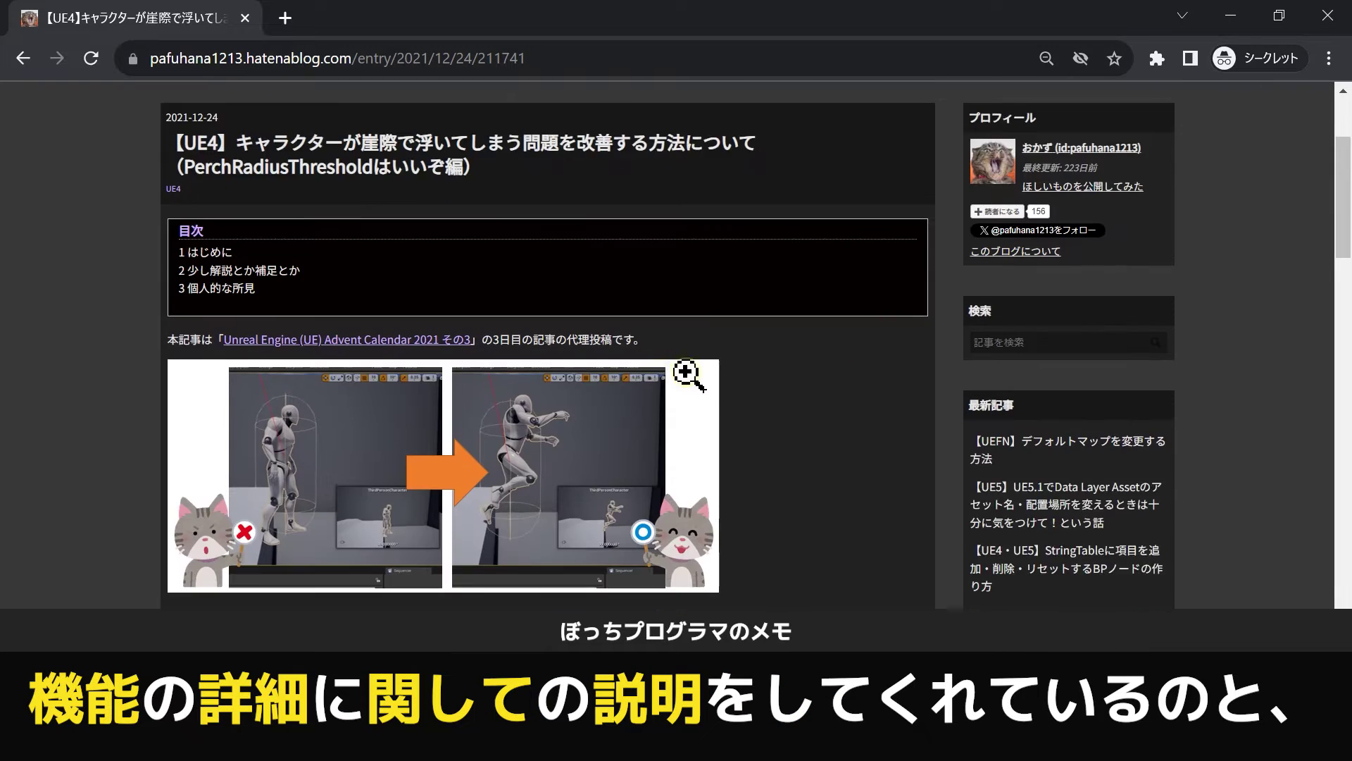
{"action": "scroll", "coordinate": [754, 371], "scroll_direction": "down", "scroll_amount": 2}
{"action": "scroll", "coordinate": [754, 371], "scroll_direction": "down", "scroll_amount": 4}
{"action": "scroll", "coordinate": [754, 371], "scroll_direction": "down", "scroll_amount": 2}
{"action": "scroll", "coordinate": [755, 372], "scroll_direction": "down", "scroll_amount": 2}
{"action": "scroll", "coordinate": [754, 371], "scroll_direction": "down", "scroll_amount": 3}
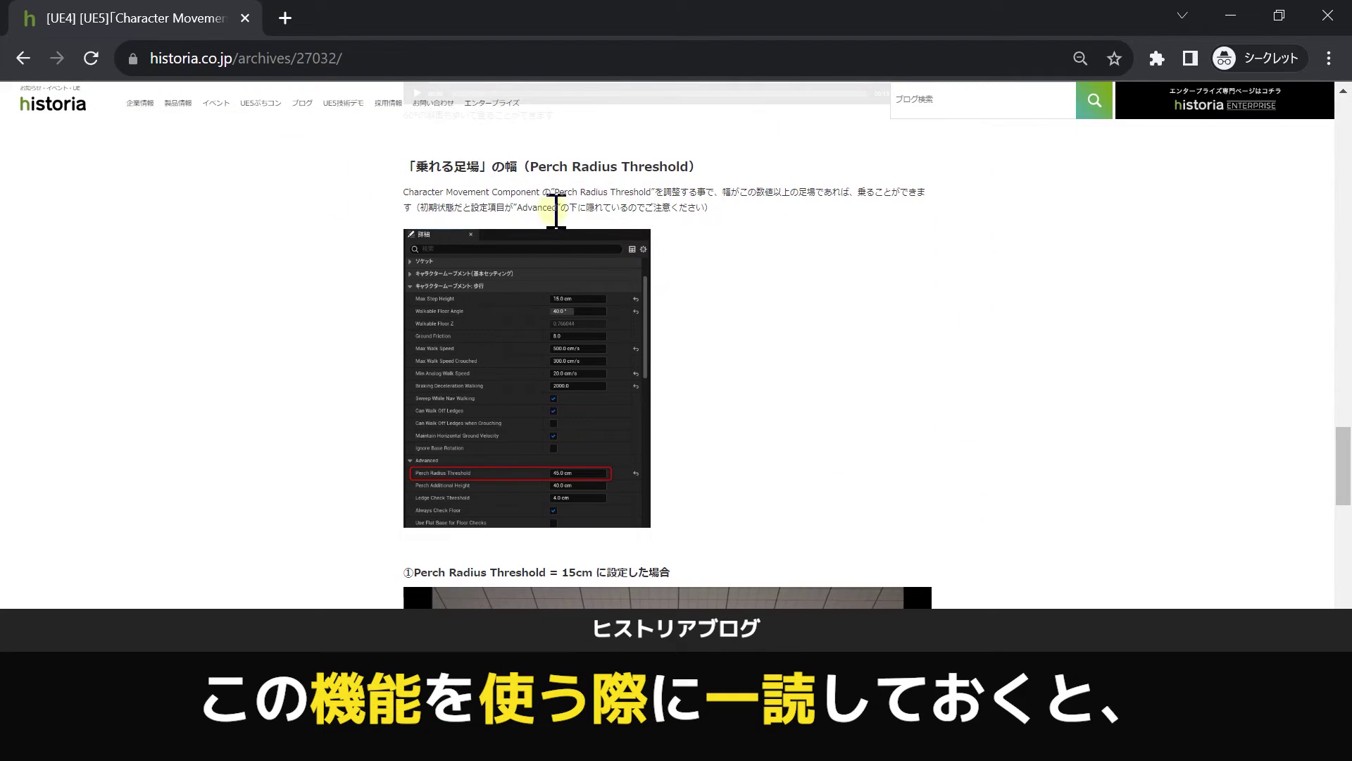
{"action": "scroll", "coordinate": [874, 285], "scroll_direction": "down", "scroll_amount": 4}
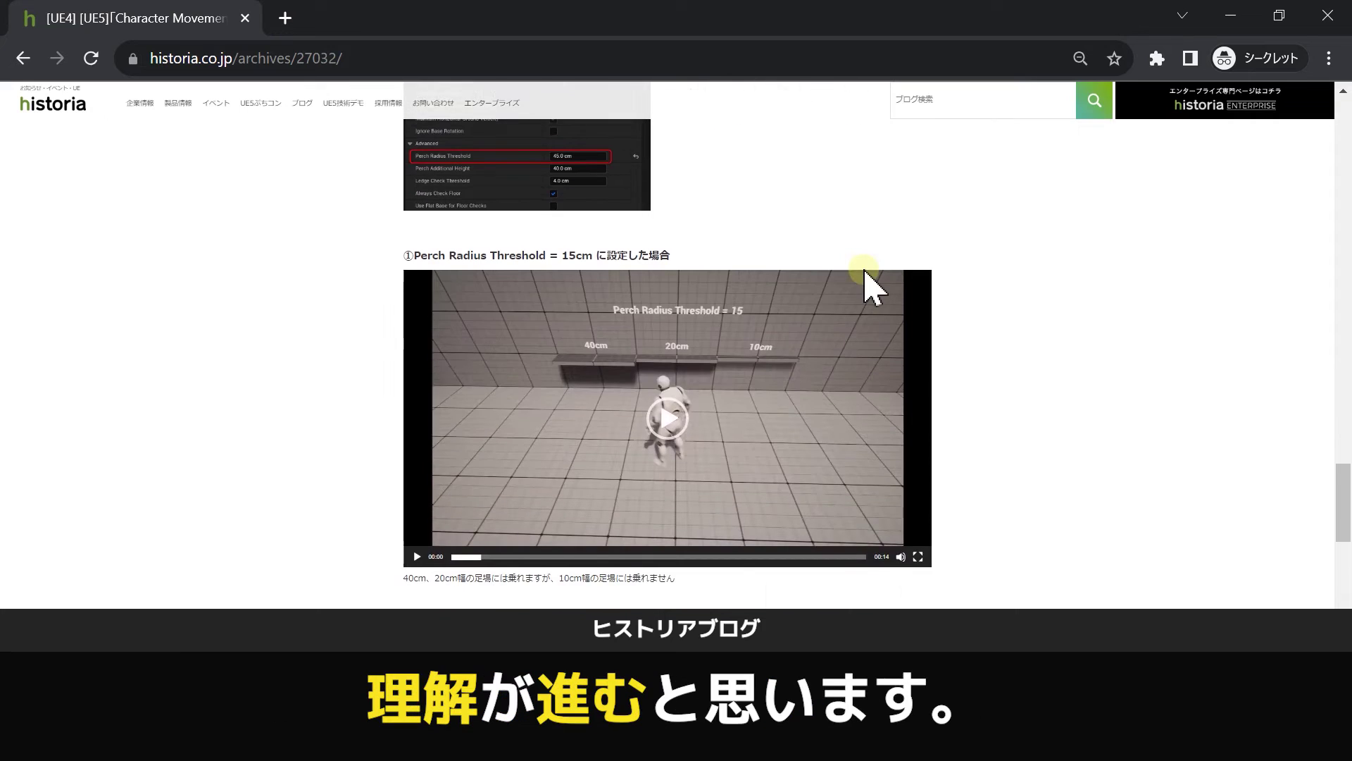
{"action": "scroll", "coordinate": [873, 286], "scroll_direction": "down", "scroll_amount": 3}
{"action": "scroll", "coordinate": [866, 281], "scroll_direction": "down", "scroll_amount": 2}
{"action": "scroll", "coordinate": [866, 286], "scroll_direction": "down", "scroll_amount": 2}
{"action": "scroll", "coordinate": [871, 281], "scroll_direction": "up", "scroll_amount": 2}
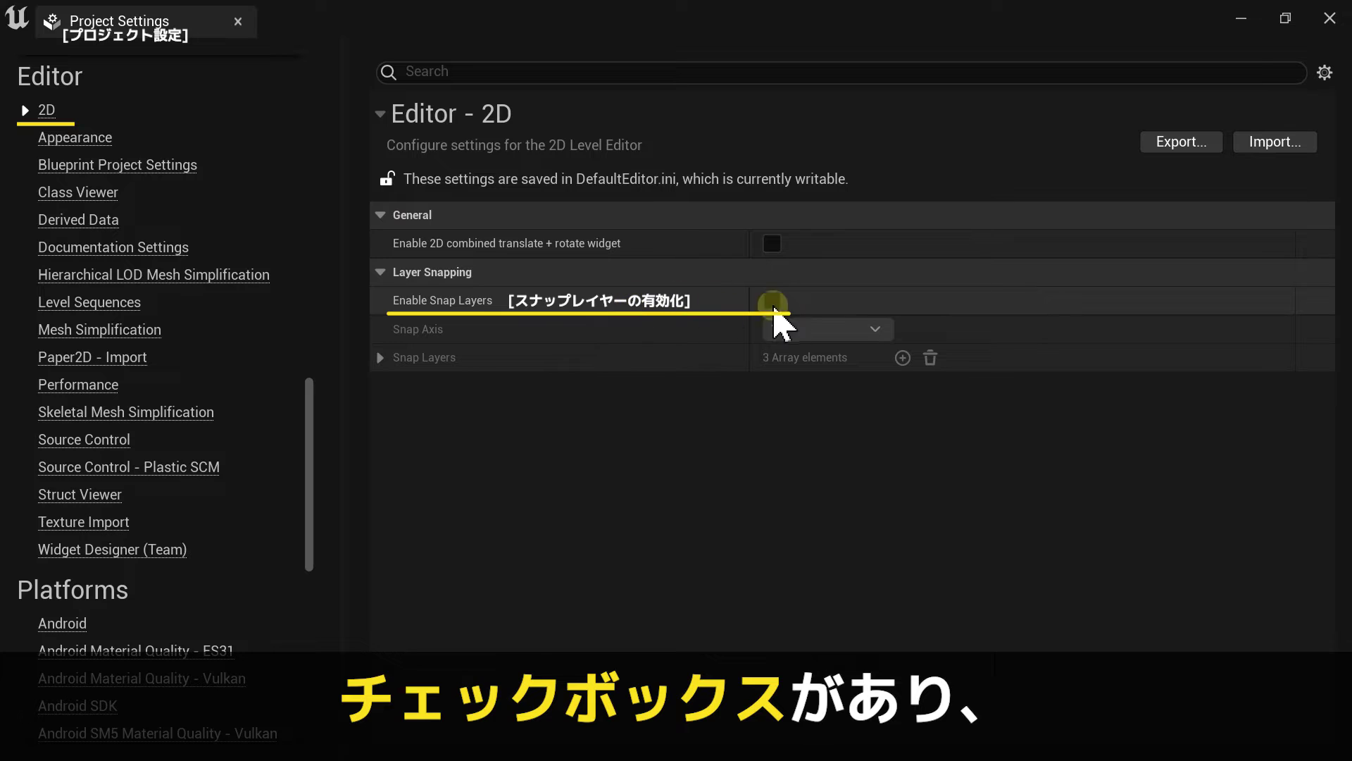
Step: Tick Enable Snap Layers under Layer Snapping in Project Settings > Editor > 2D
{"action": "left_click", "coordinate": [772, 300]}
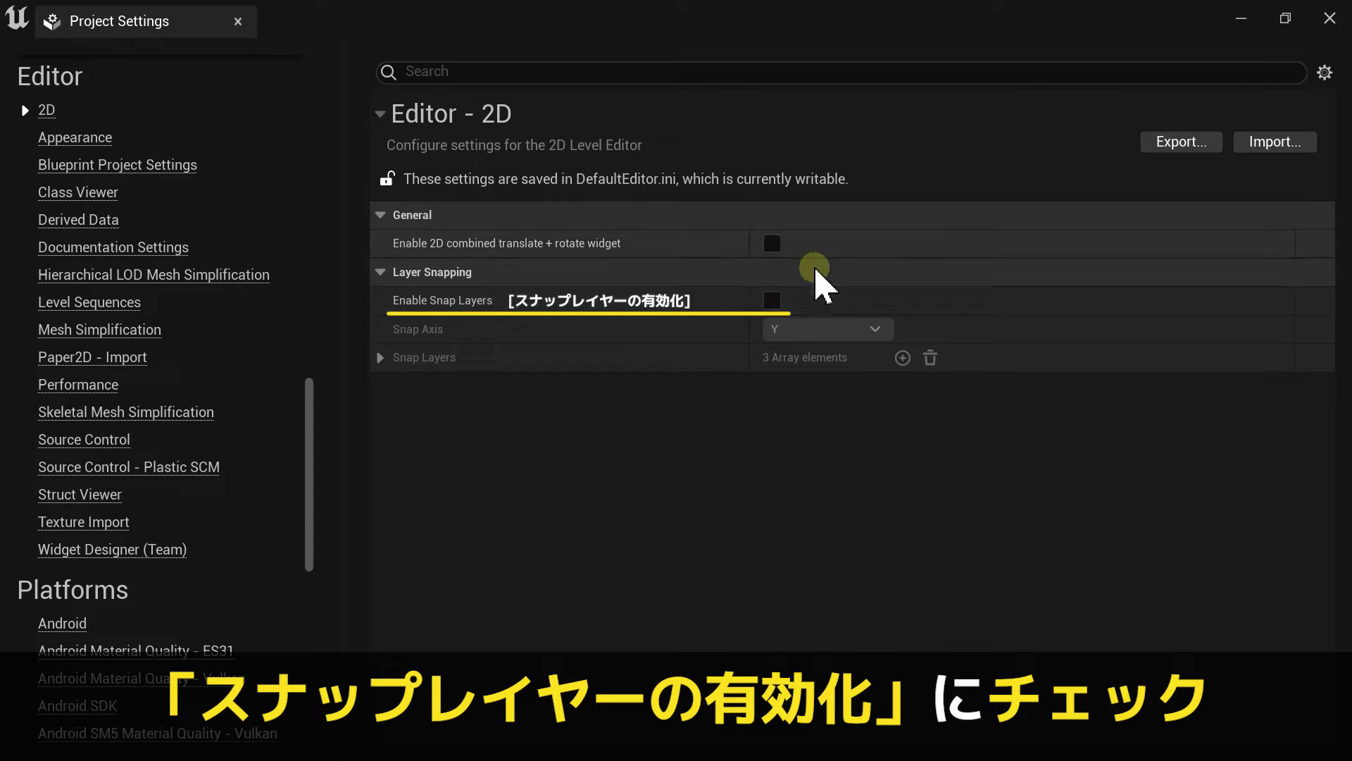
{"action": "left_click", "coordinate": [775, 303]}
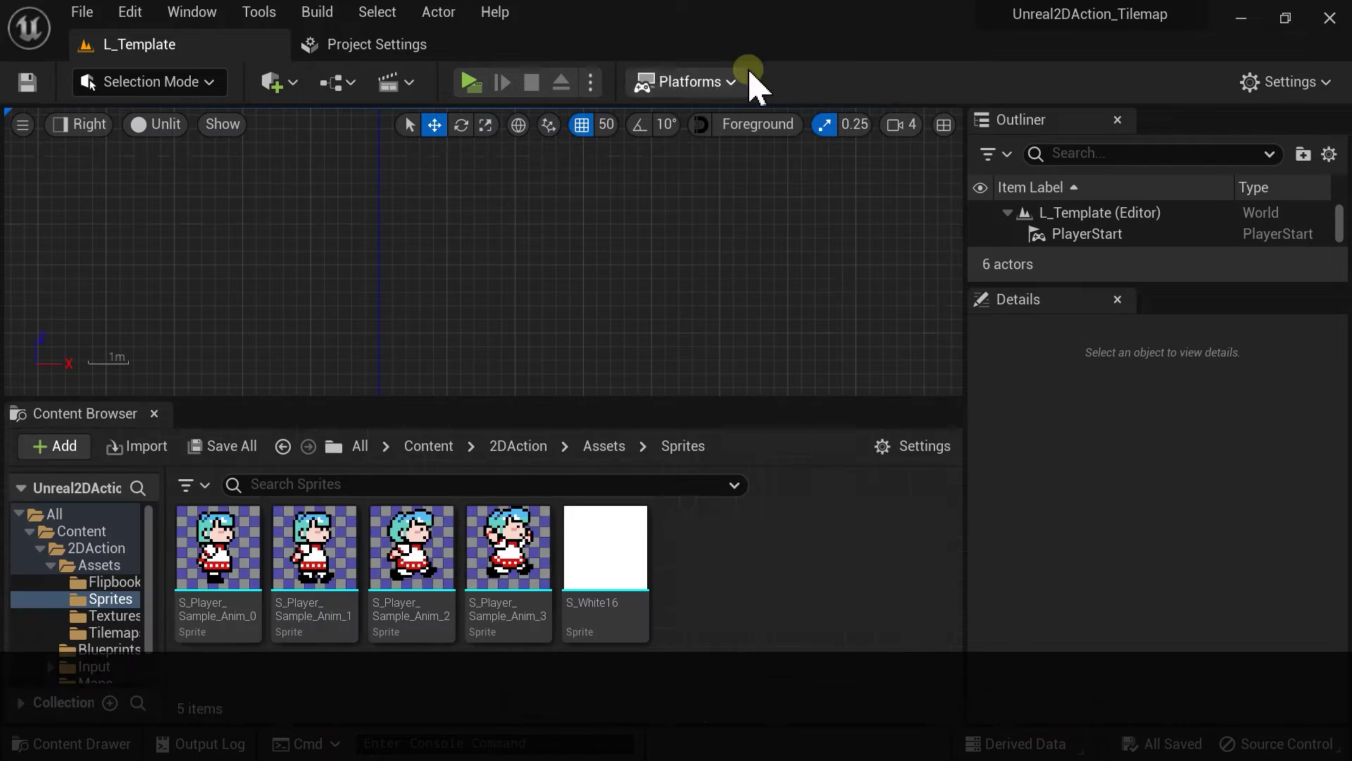
Step: Turn on 2D layer snapping, place two player sprites, and make Background the active snap layer
{"action": "left_click", "coordinate": [699, 125]}
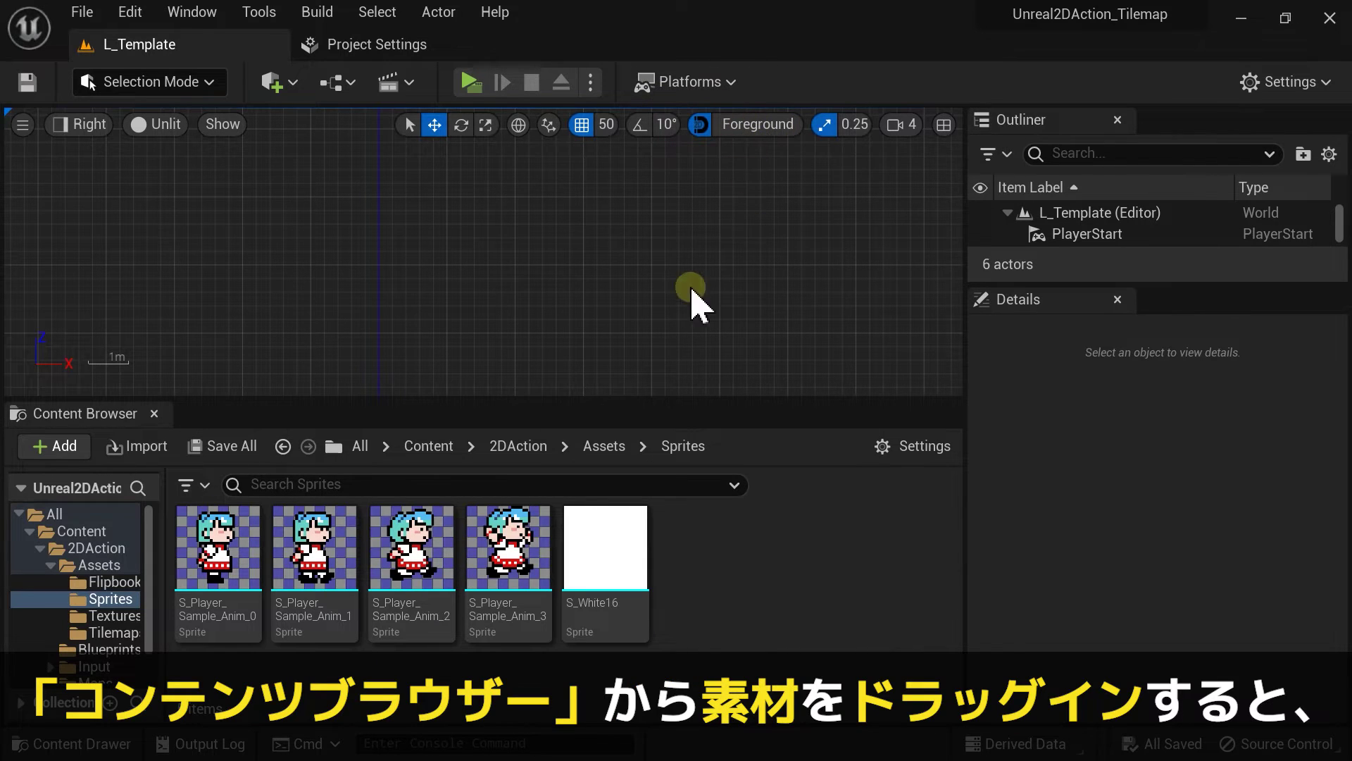
{"action": "mouse_move", "coordinate": [507, 546]}
{"action": "left_mouse_down"}
{"action": "mouse_move", "coordinate": [542, 289]}
{"action": "mouse_move", "coordinate": [785, 261]}
{"action": "mouse_move", "coordinate": [775, 267]}
{"action": "left_mouse_up"}
{"action": "left_click_drag", "start_coordinate": [507, 546], "coordinate": [652, 243]}
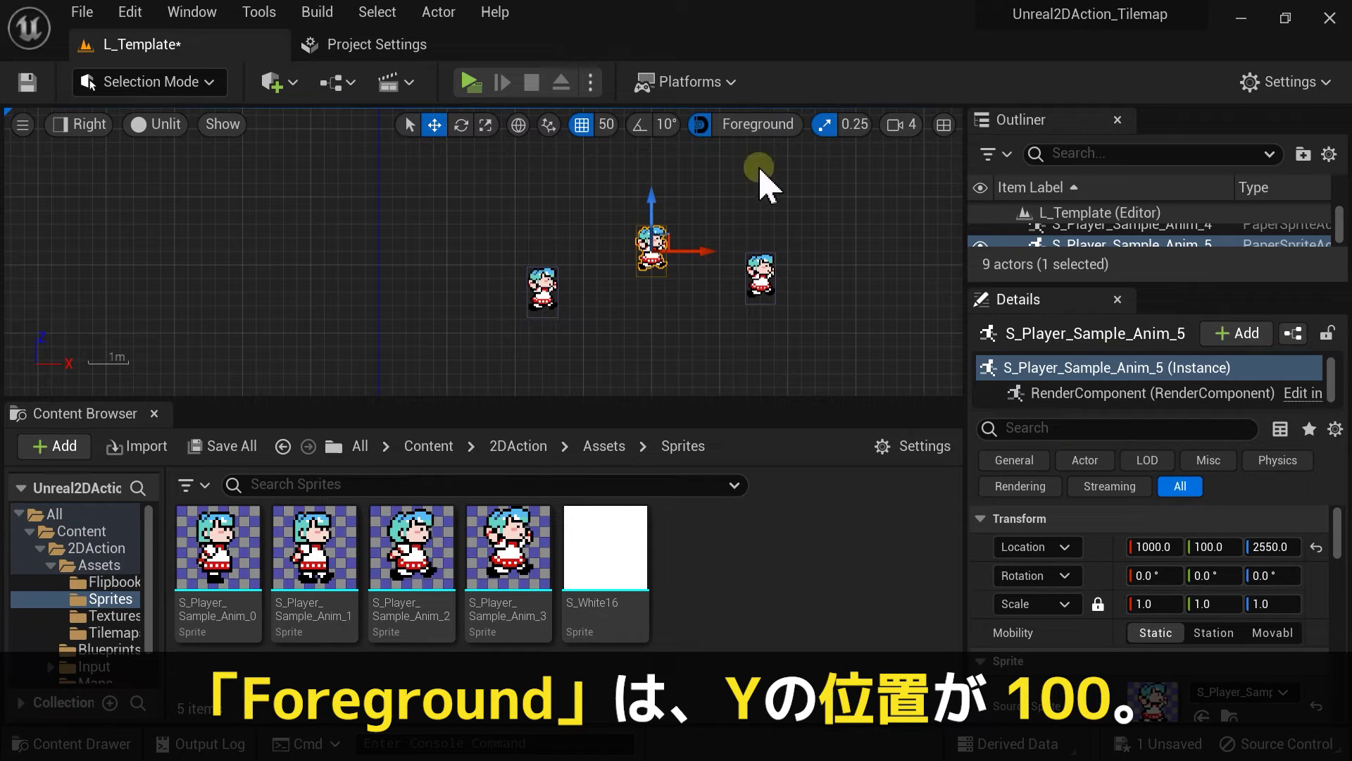
{"action": "left_click", "coordinate": [755, 124]}
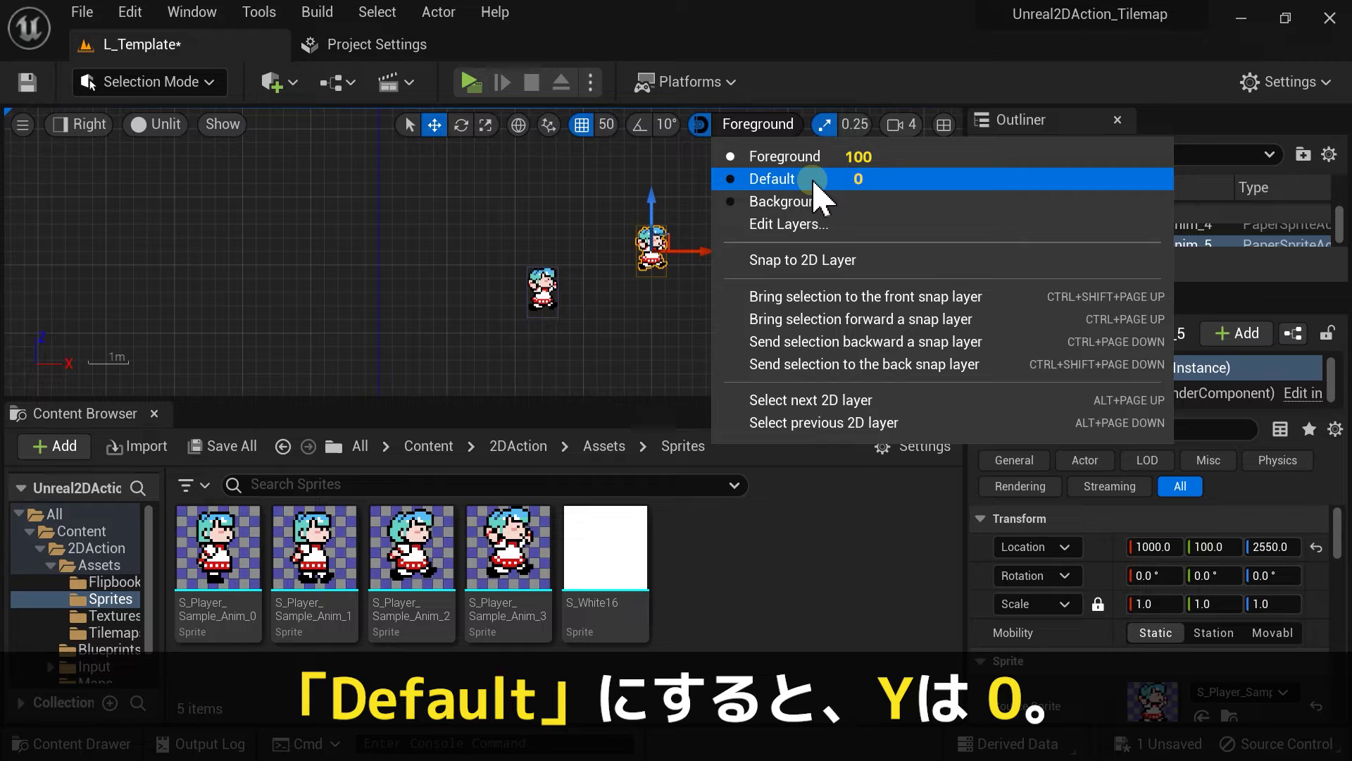
{"action": "left_click", "coordinate": [814, 208]}
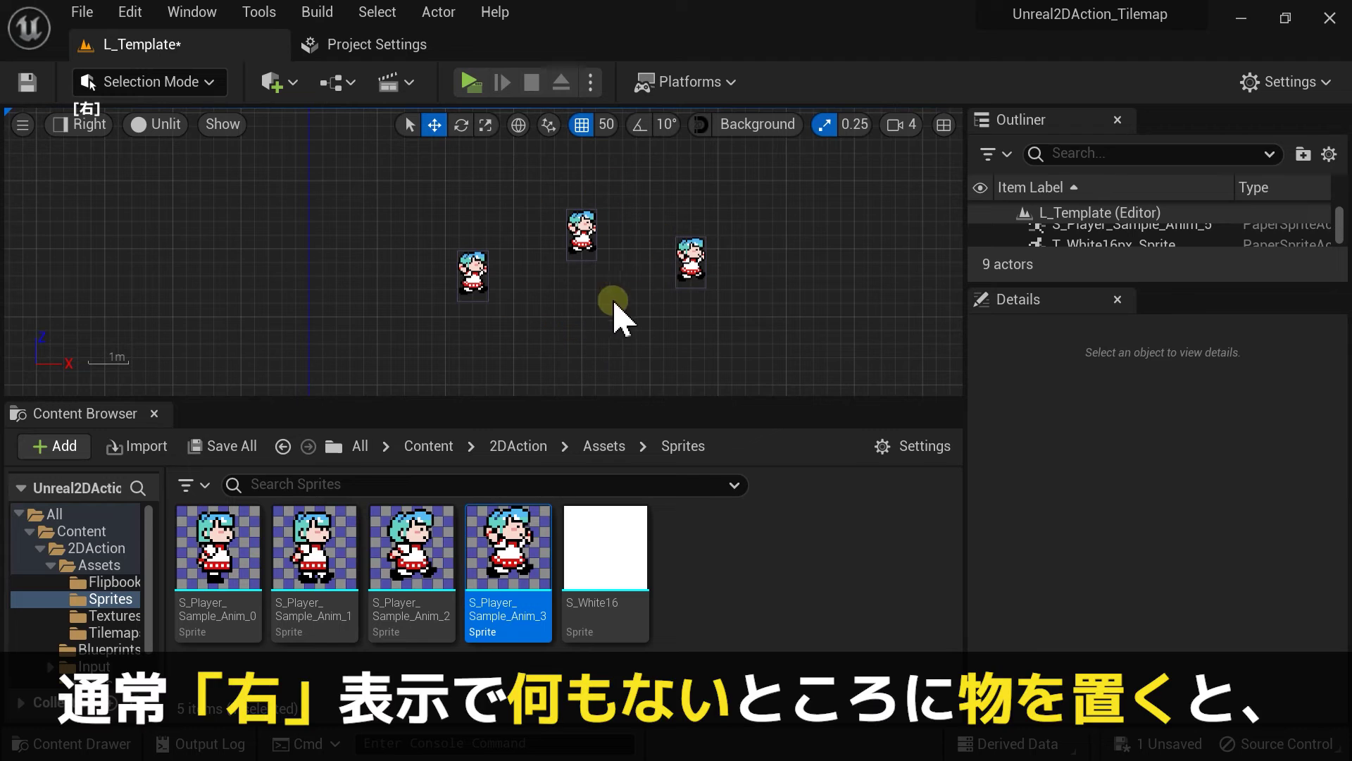
Step: Place two more S_Player_Sample_Anim_3 sprites, re-enabling layer snapping between them
{"action": "left_click", "coordinate": [92, 126]}
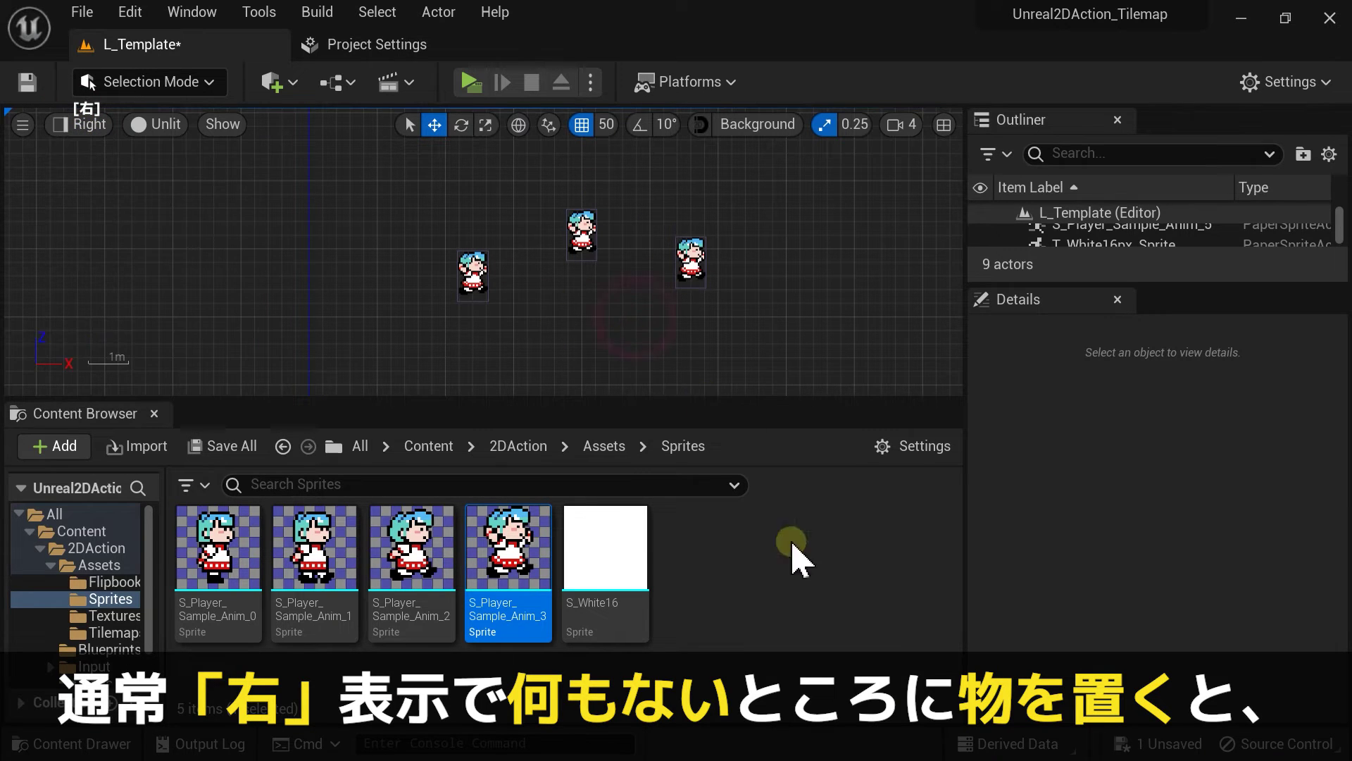
{"action": "left_click_drag", "start_coordinate": [507, 549], "coordinate": [786, 275]}
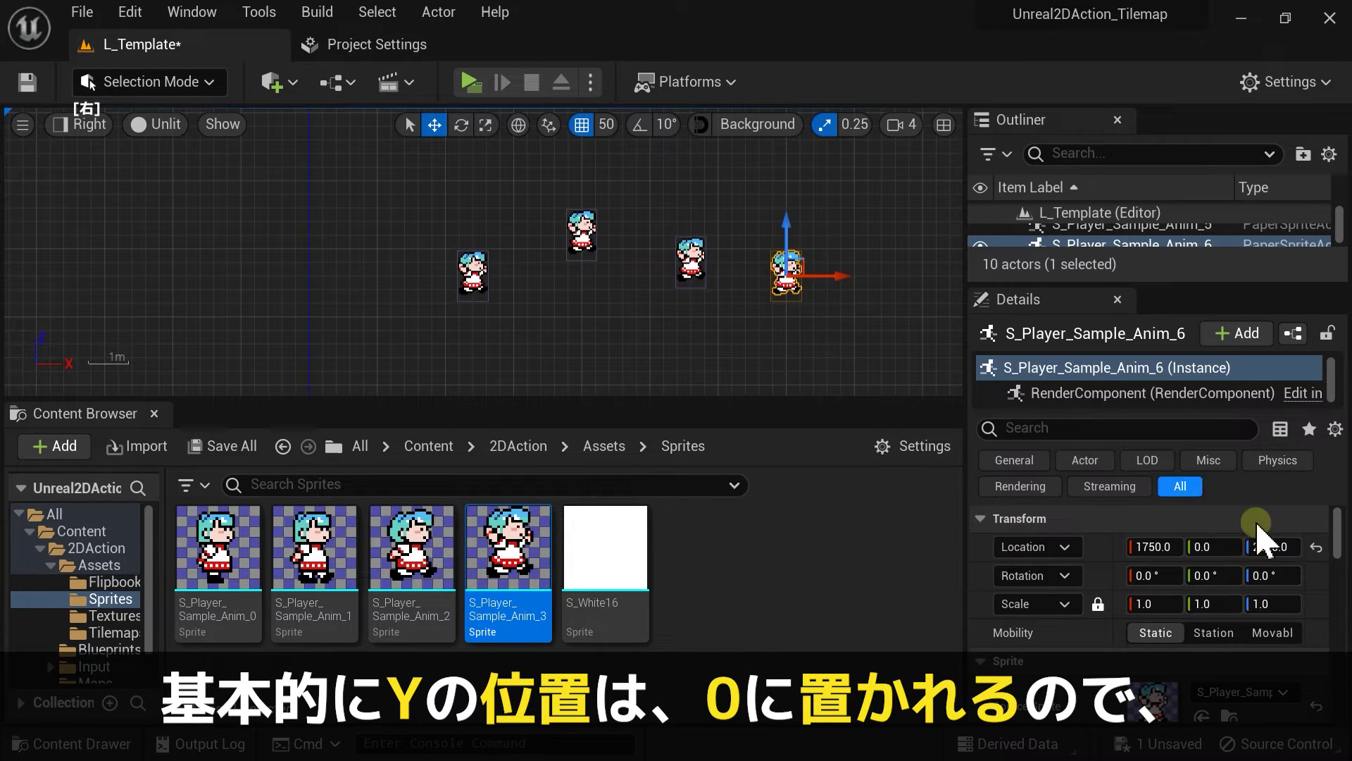
{"action": "left_click", "coordinate": [852, 380]}
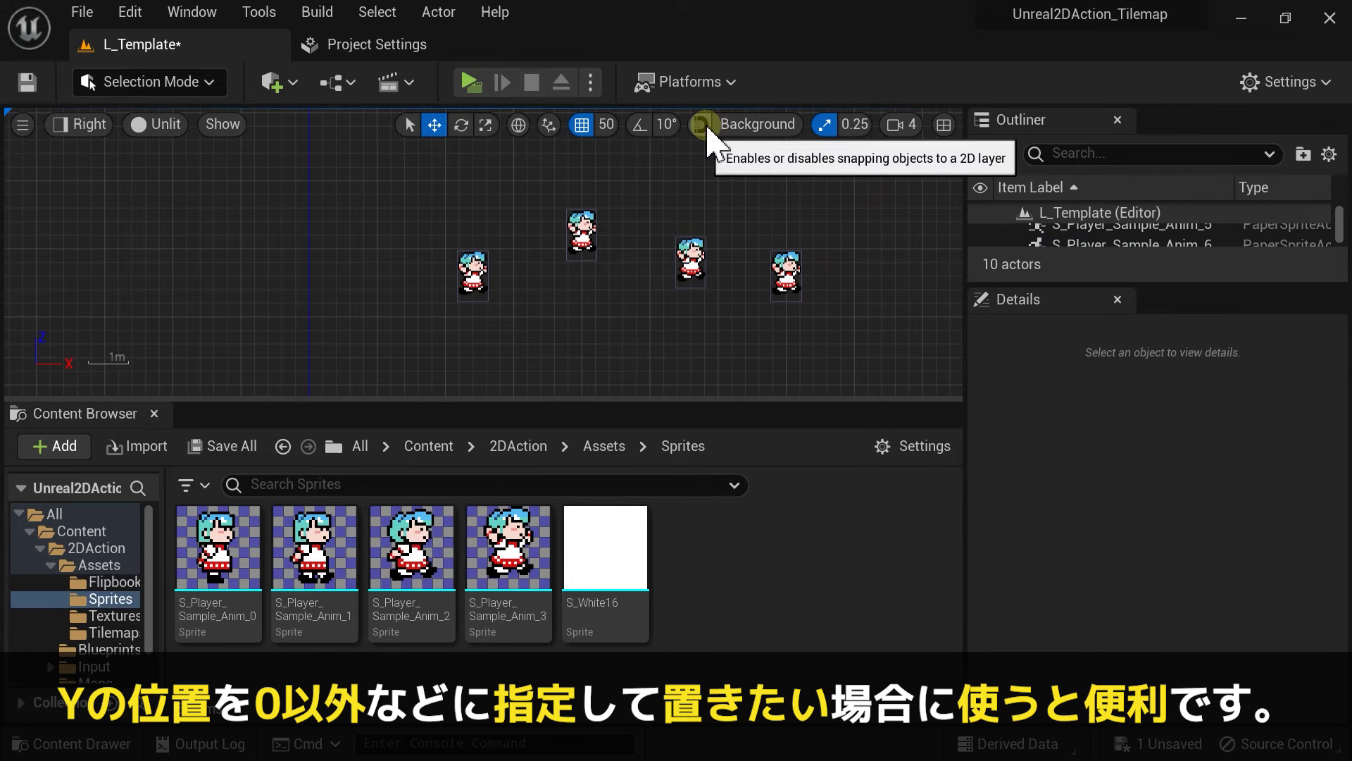
{"action": "left_click", "coordinate": [700, 124]}
{"action": "left_click_drag", "start_coordinate": [507, 549], "coordinate": [868, 271]}
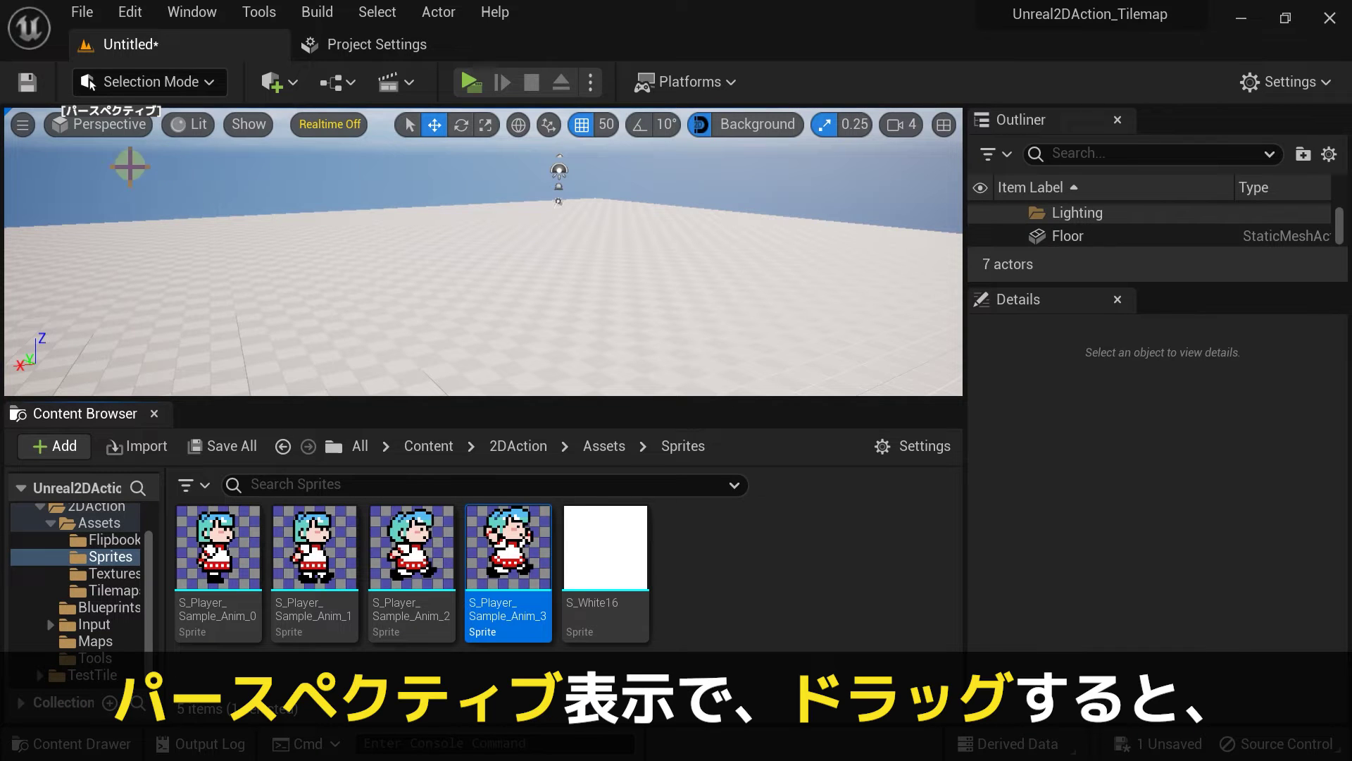
Step: Drop several S_Player_Sample_Anim_3 sprites into the Perspective viewport
{"action": "left_click_drag", "start_coordinate": [507, 546], "coordinate": [575, 302]}
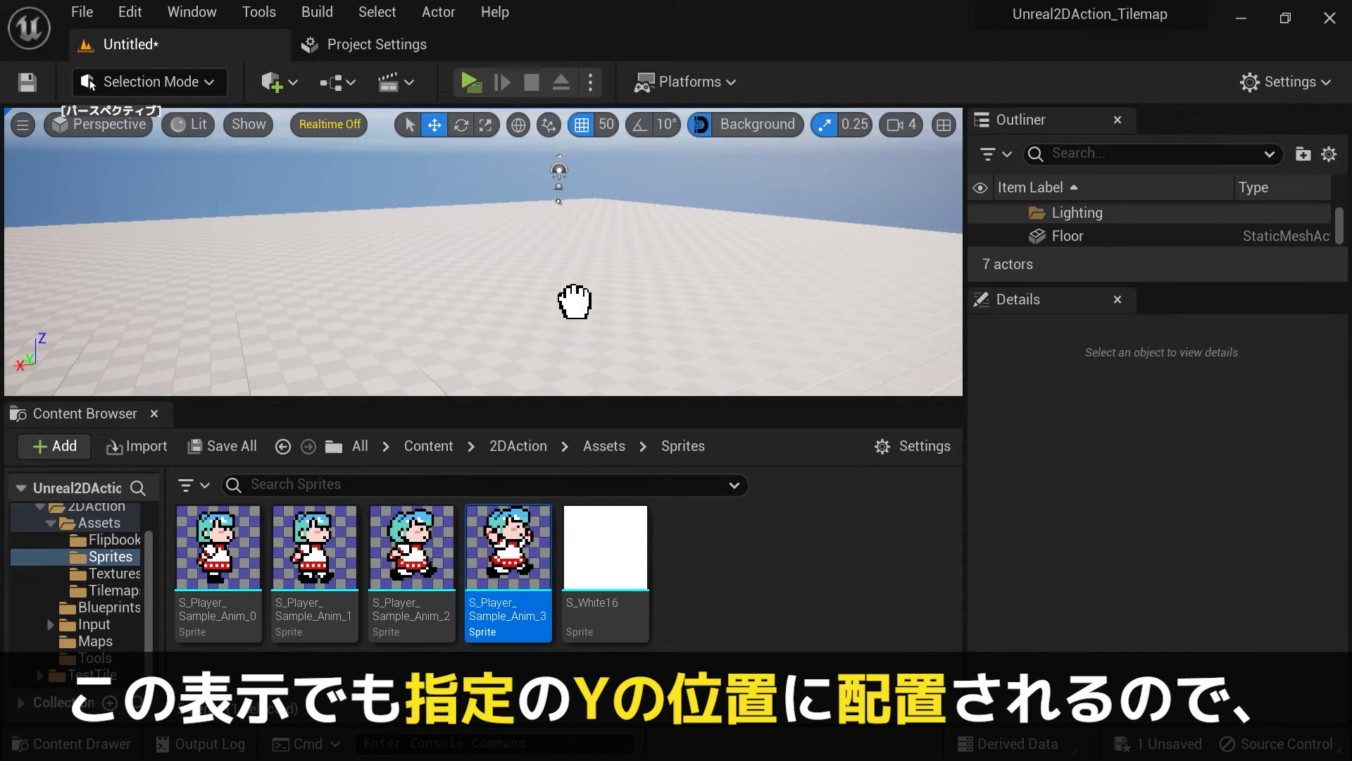
{"action": "left_click_drag", "start_coordinate": [530, 227], "coordinate": [556, 231]}
{"action": "left_click_drag", "start_coordinate": [507, 564], "coordinate": [629, 233]}
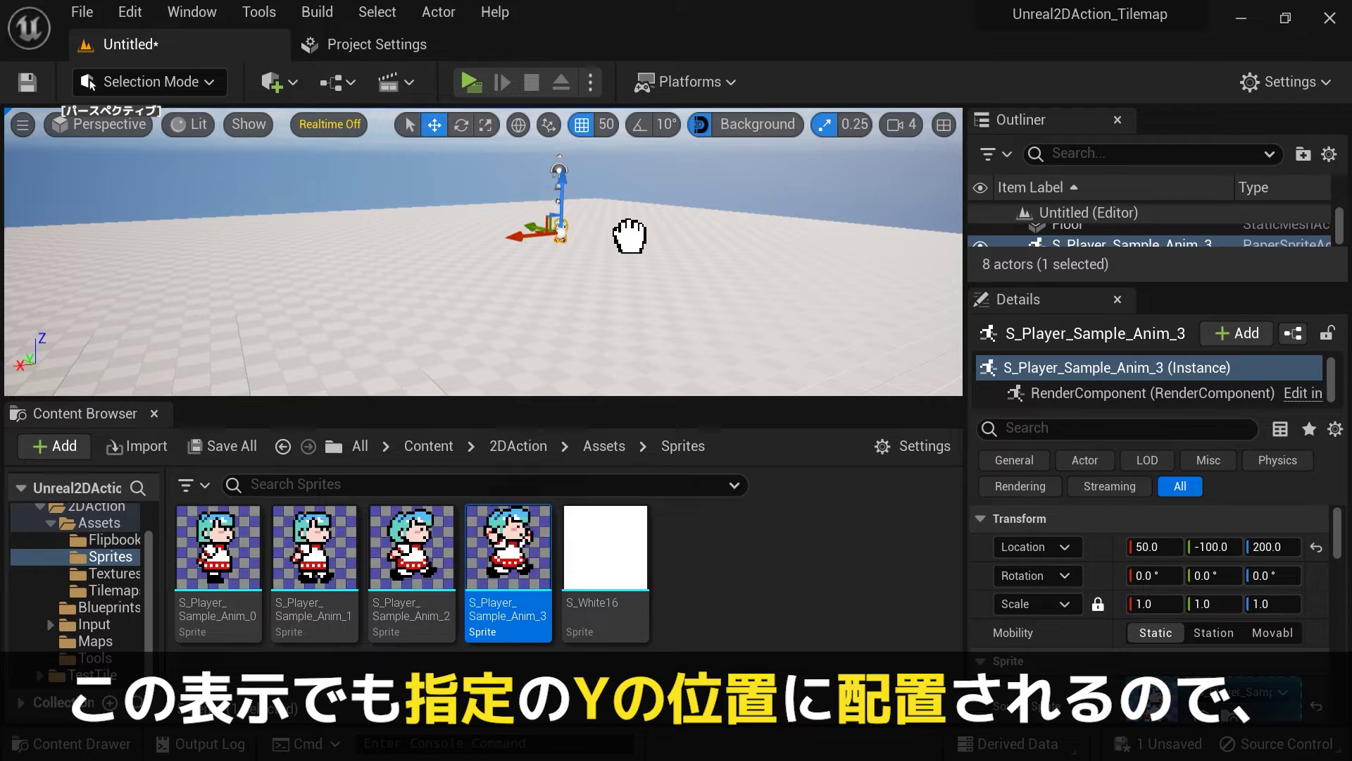
{"action": "mouse_move", "coordinate": [507, 563]}
{"action": "left_mouse_down"}
{"action": "mouse_move", "coordinate": [374, 236]}
{"action": "mouse_move", "coordinate": [736, 131]}
{"action": "left_mouse_up"}
{"action": "left_click_drag", "start_coordinate": [715, 199], "coordinate": [715, 200]}
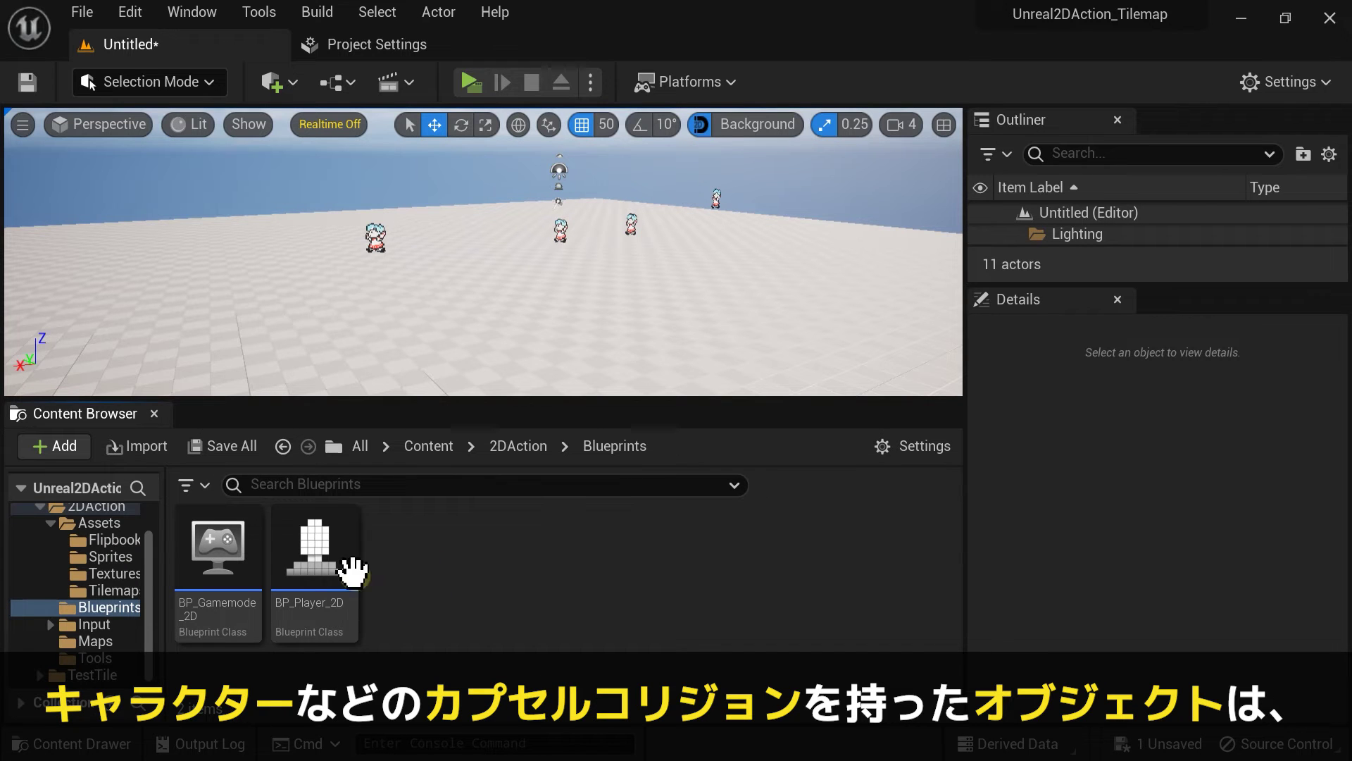
Step: Place two BP_Player_2D characters from the Blueprints folder into the level
{"action": "left_click", "coordinate": [348, 552]}
{"action": "left_click_drag", "start_coordinate": [347, 552], "coordinate": [463, 205]}
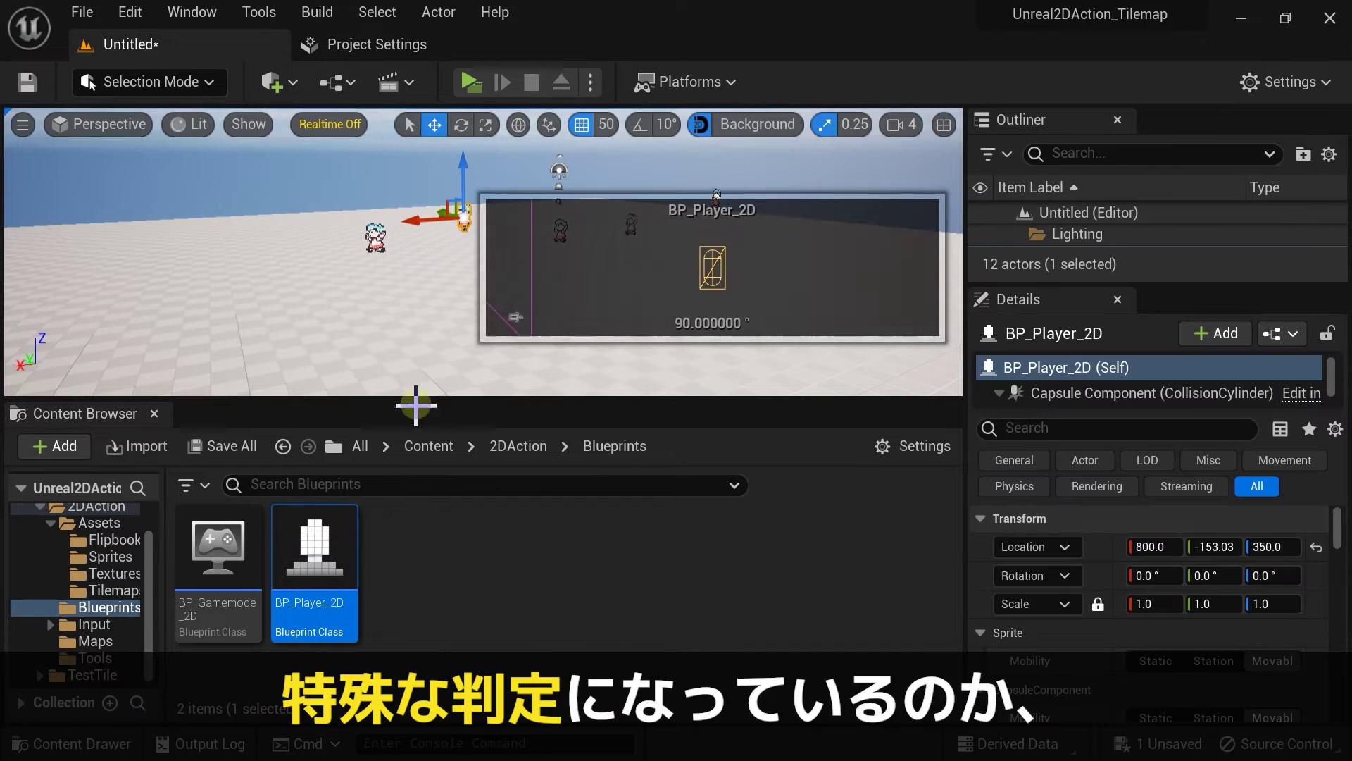
{"action": "mouse_move", "coordinate": [310, 546]}
{"action": "left_mouse_down"}
{"action": "mouse_move", "coordinate": [397, 509]}
{"action": "mouse_move", "coordinate": [428, 169]}
{"action": "left_mouse_up"}
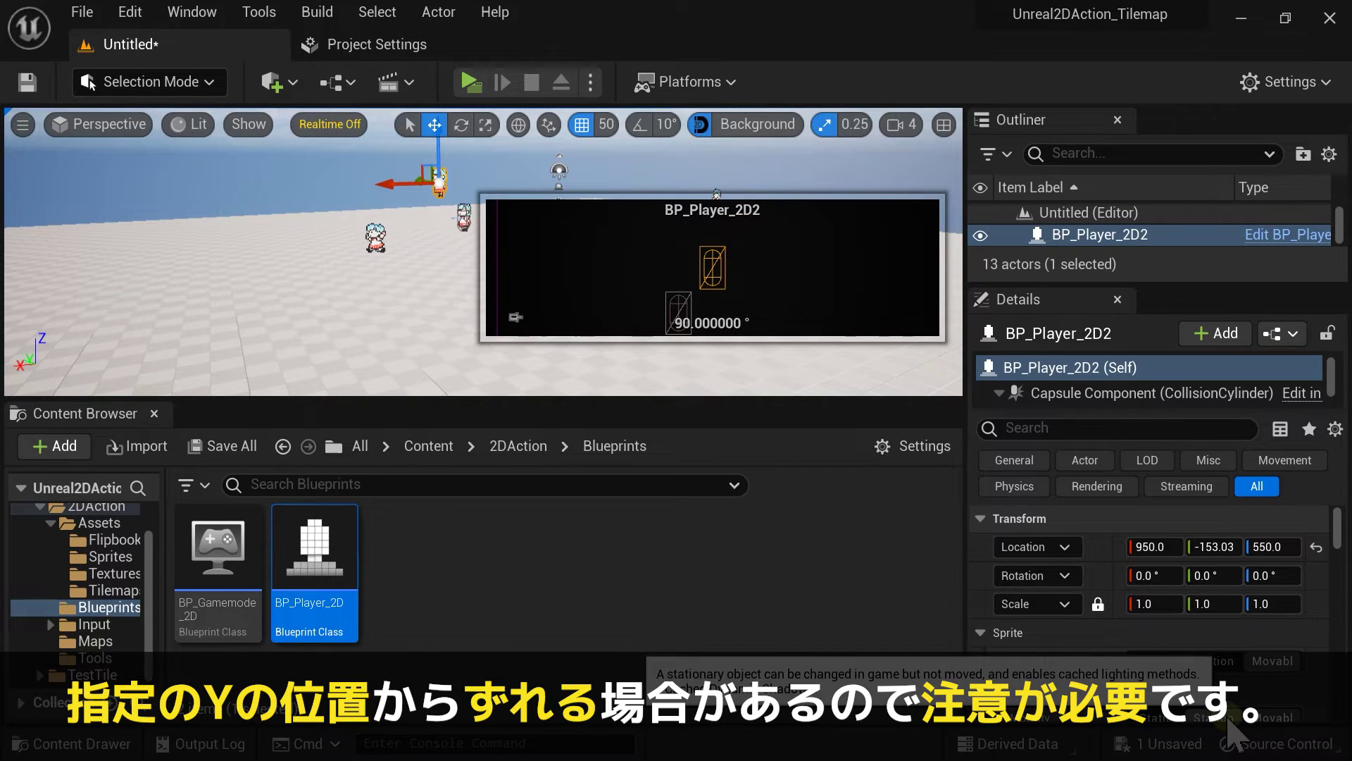
Step: Place a Cube from the viewport's Place Actor menu and deselect it
{"action": "right_click", "coordinate": [505, 169]}
{"action": "mouse_move", "coordinate": [637, 302]}
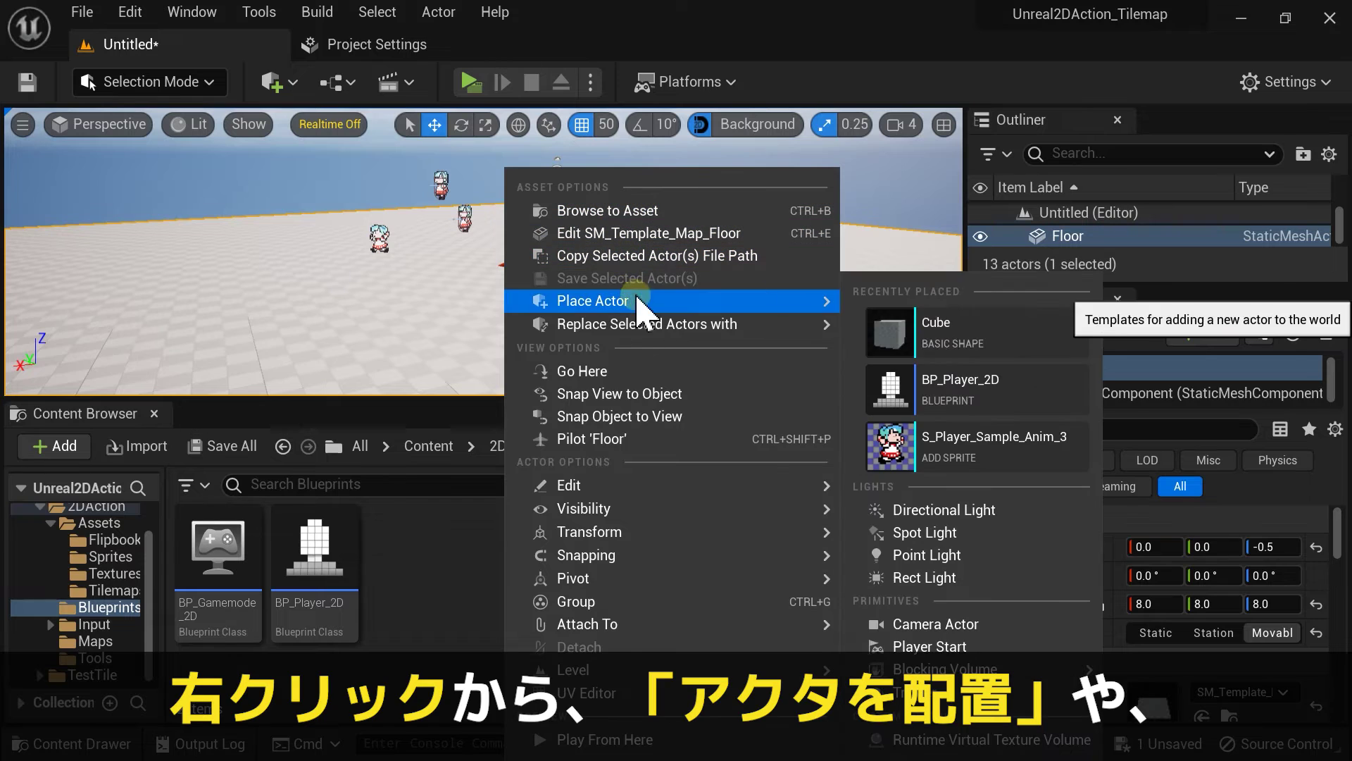
{"action": "left_click", "coordinate": [962, 329]}
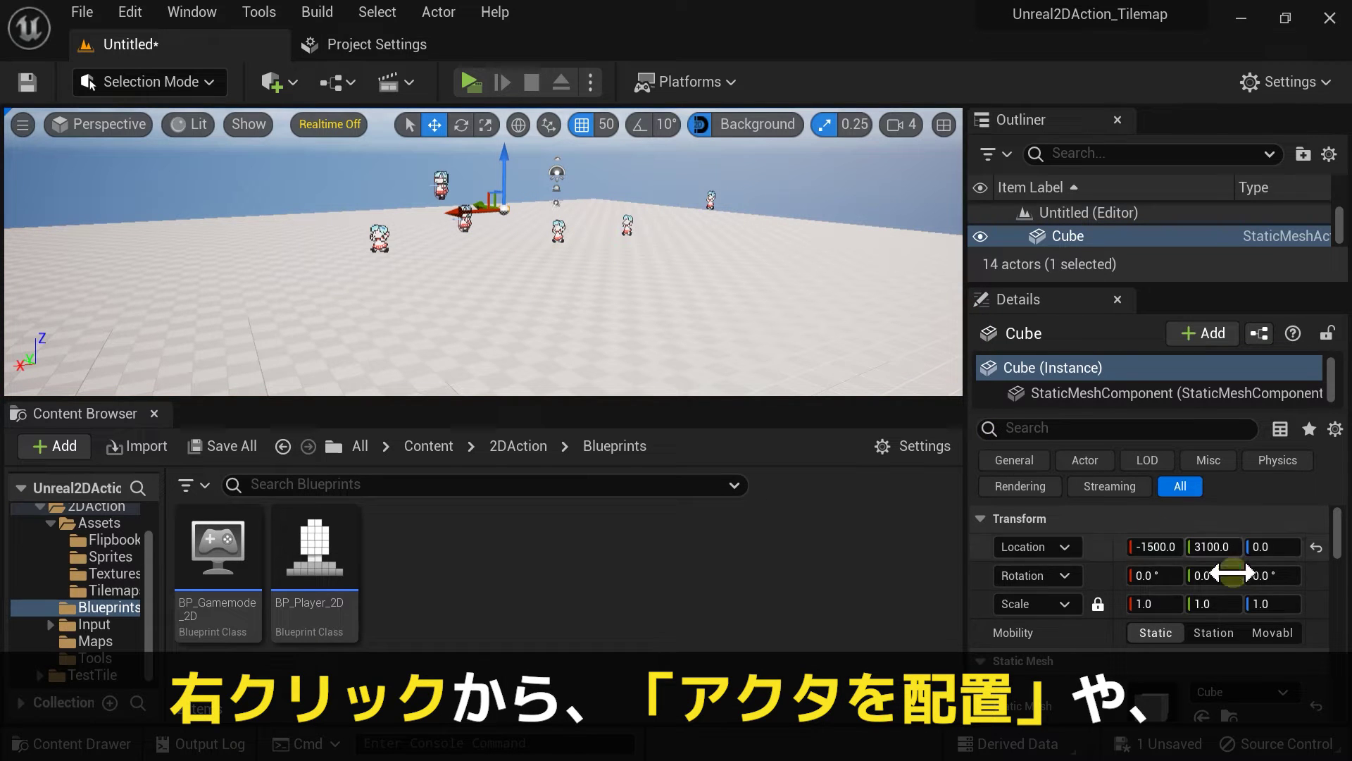
{"action": "key", "text": "Escape"}
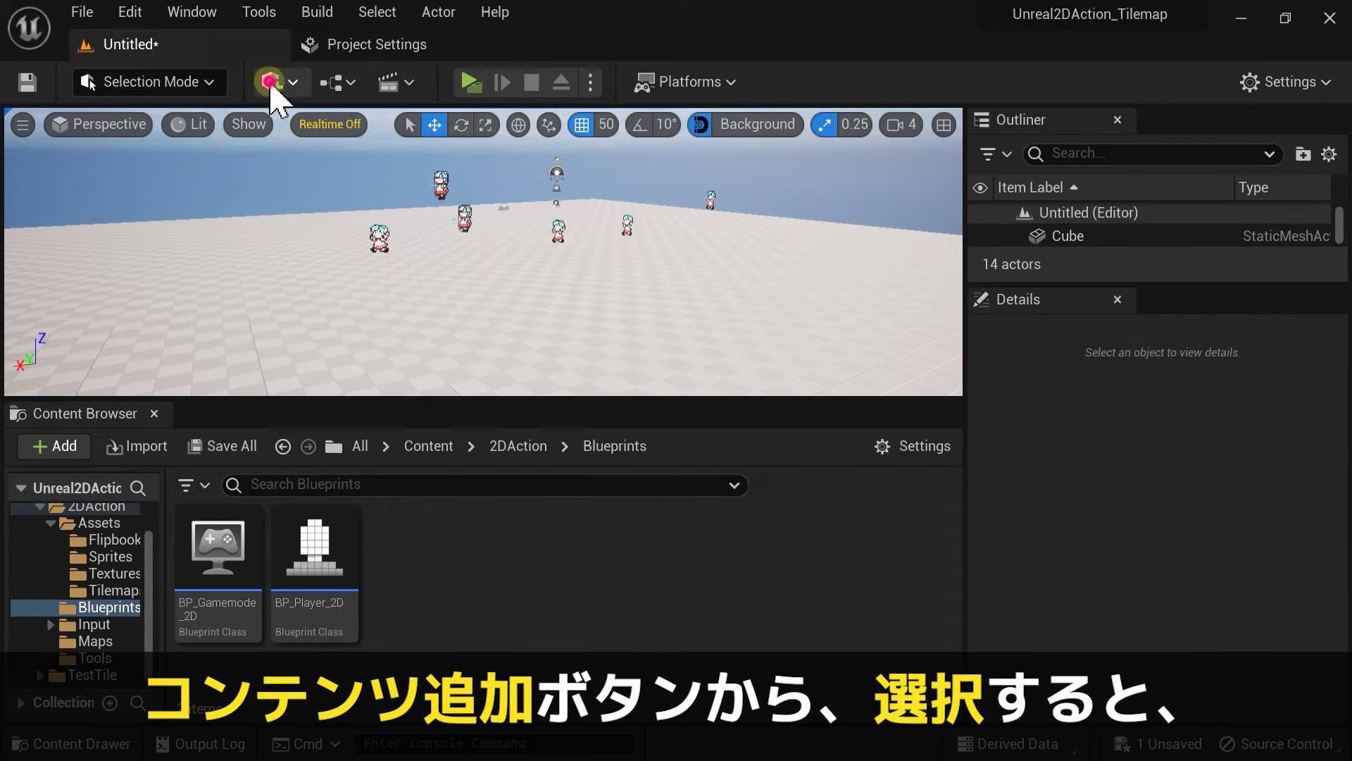
Step: Add a second cube, Cube2, from the Add content Shapes menu
{"action": "left_click", "coordinate": [273, 82]}
{"action": "mouse_move", "coordinate": [361, 303]}
{"action": "left_click", "coordinate": [531, 308]}
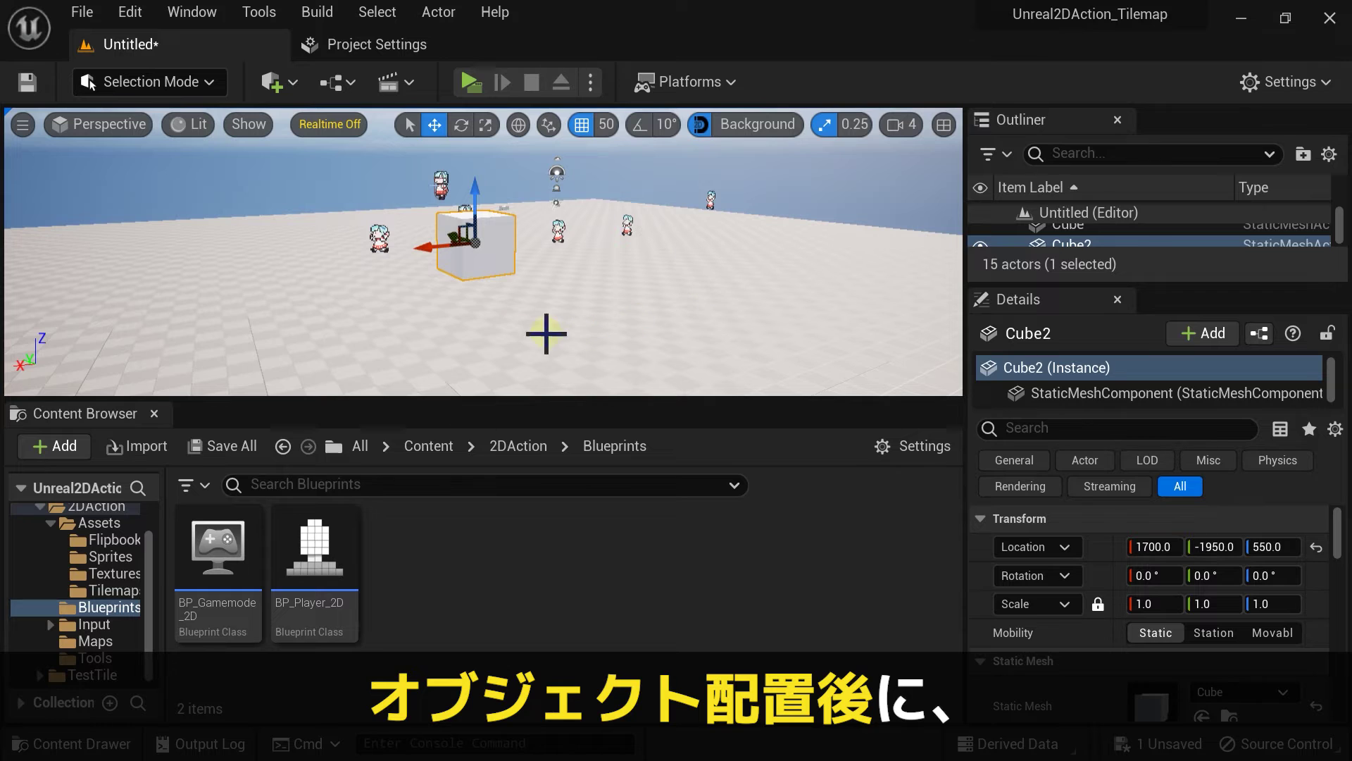
{"action": "left_click", "coordinate": [757, 125]}
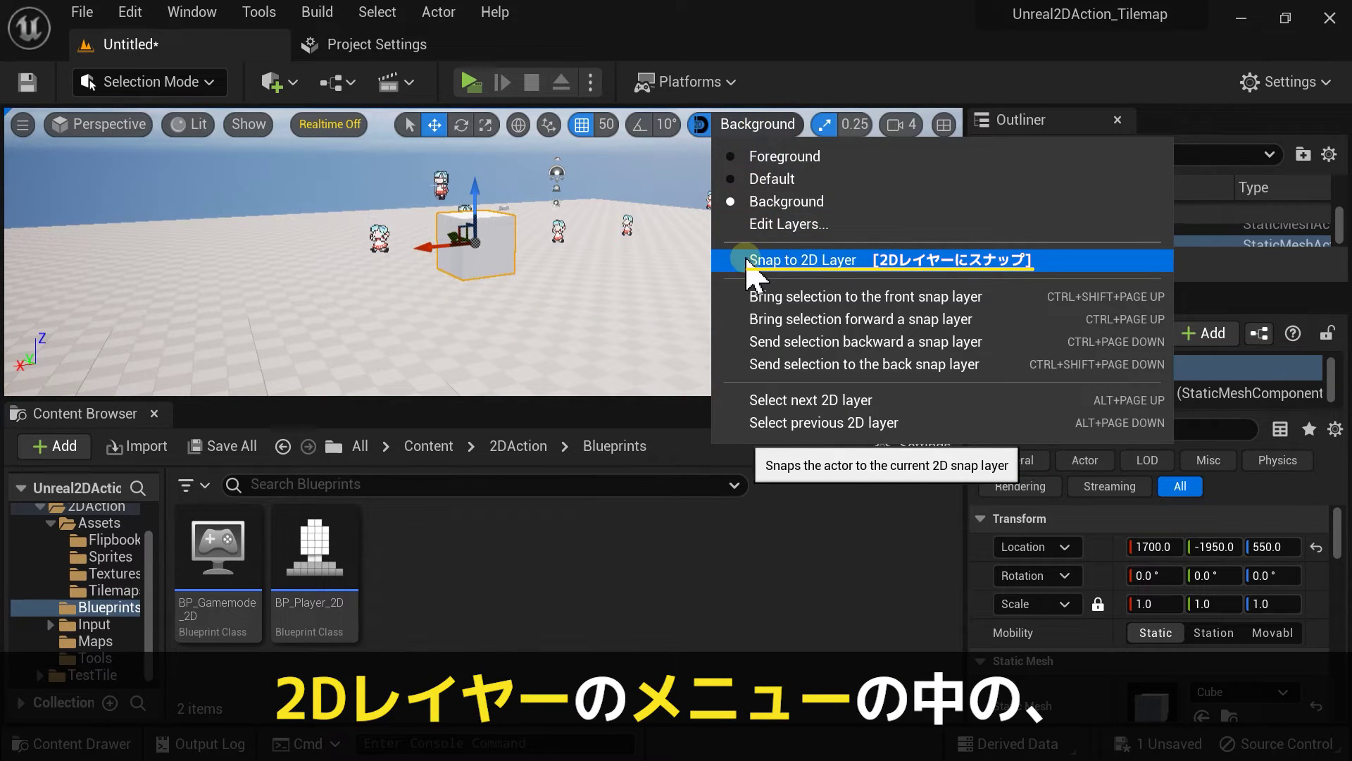
Step: Snap Cube2 and then Cube to the Background 2D layer, moving both to Y -100
{"action": "left_click", "coordinate": [884, 279]}
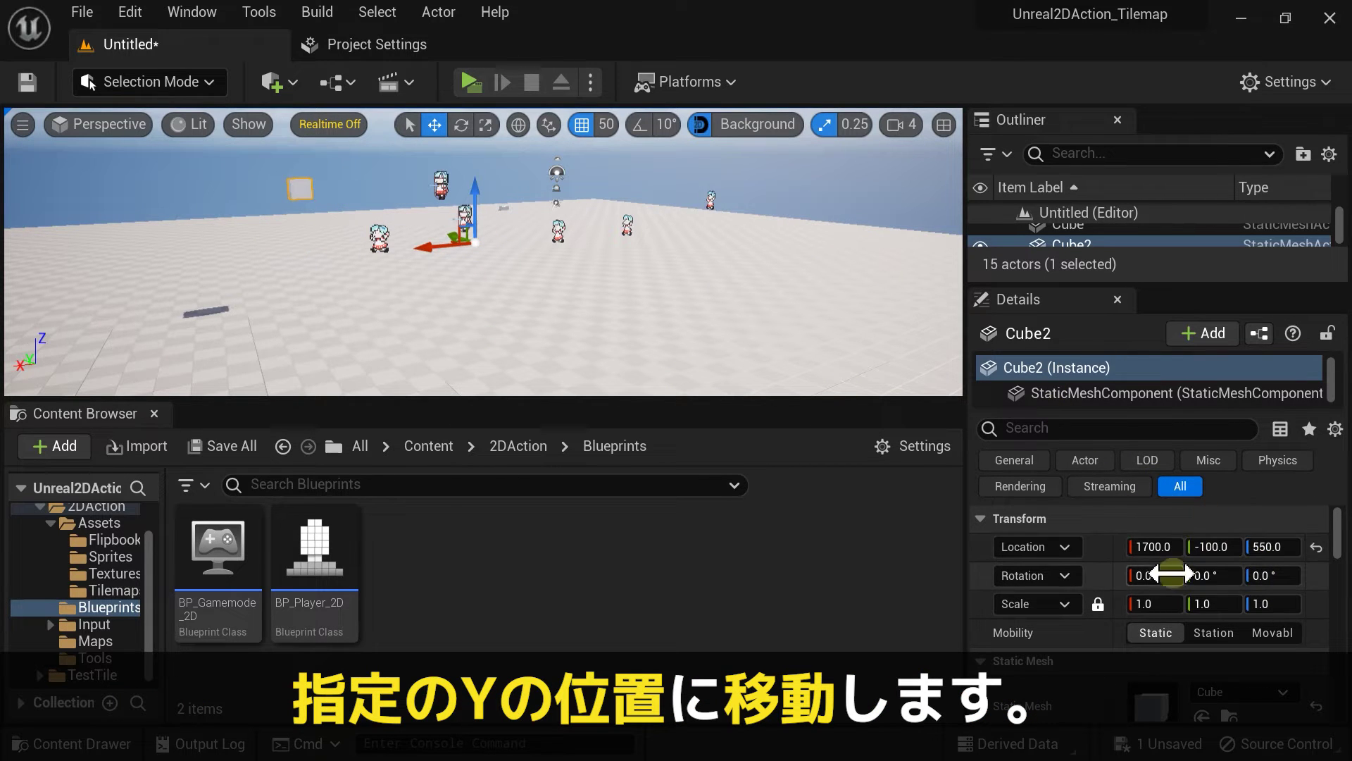
{"action": "left_click", "coordinate": [1068, 225]}
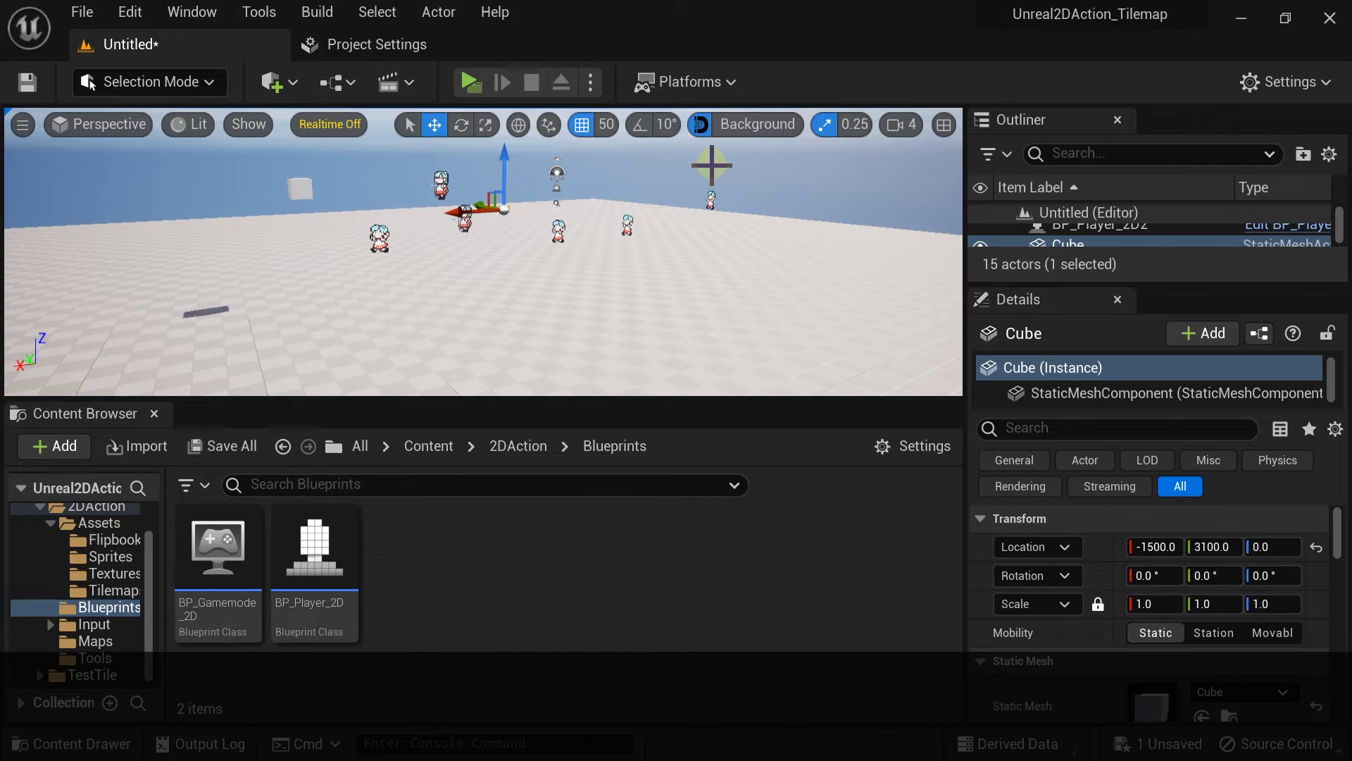
{"action": "left_click", "coordinate": [768, 127]}
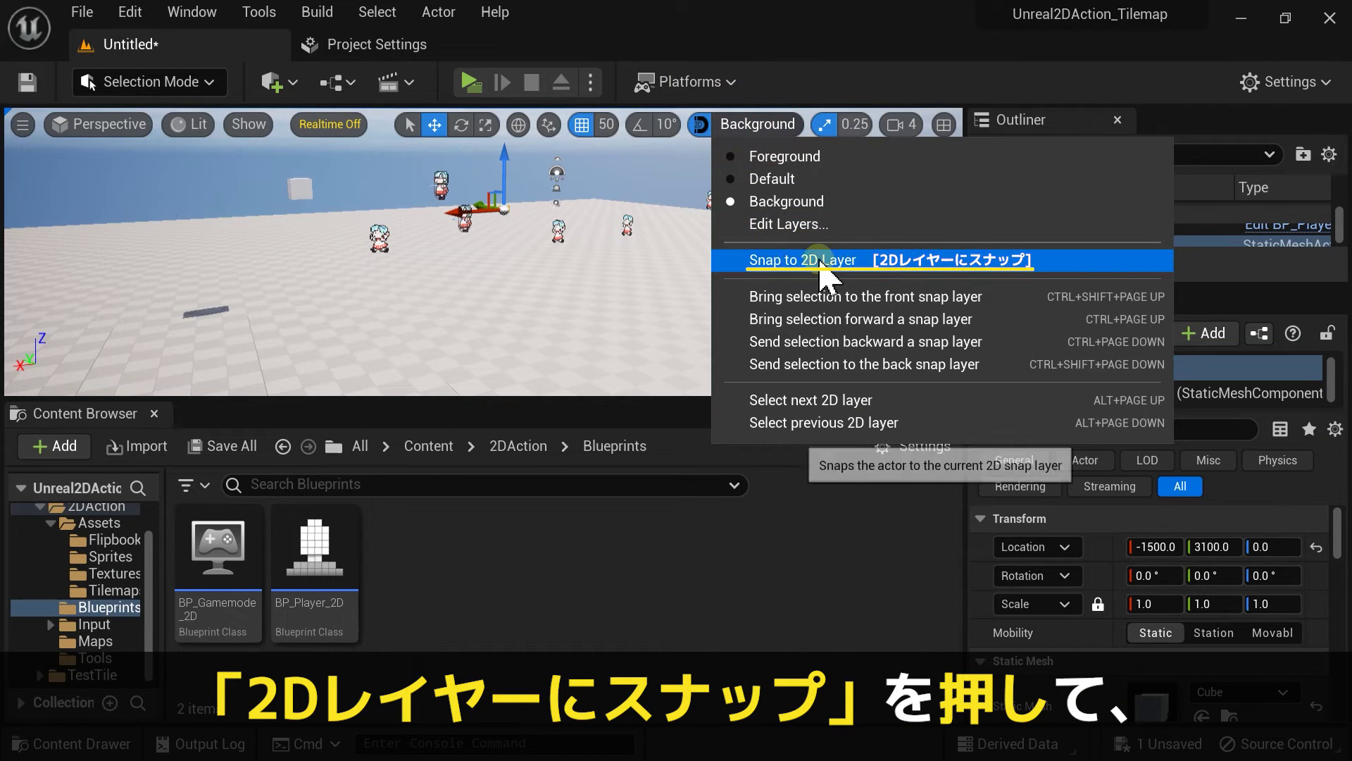
{"action": "left_click", "coordinate": [852, 262]}
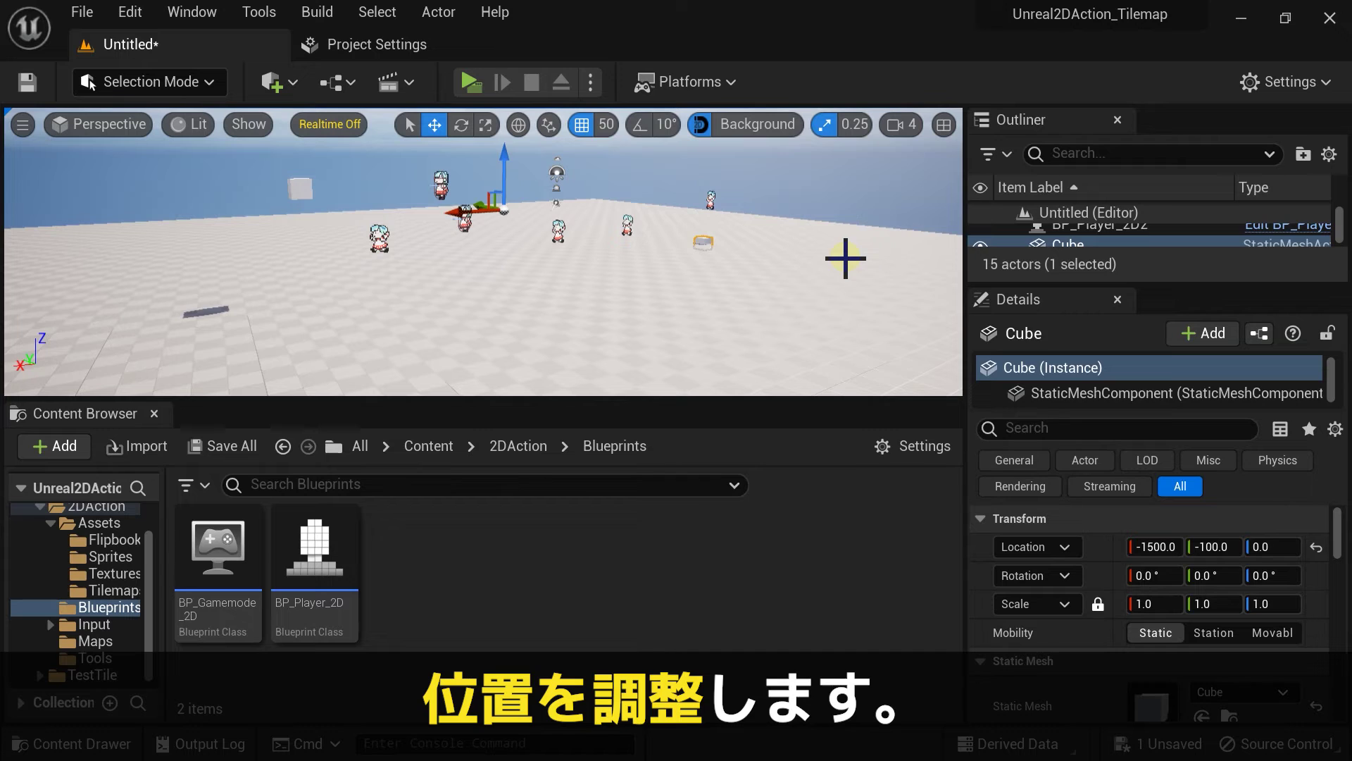
{"action": "left_click", "coordinate": [757, 124]}
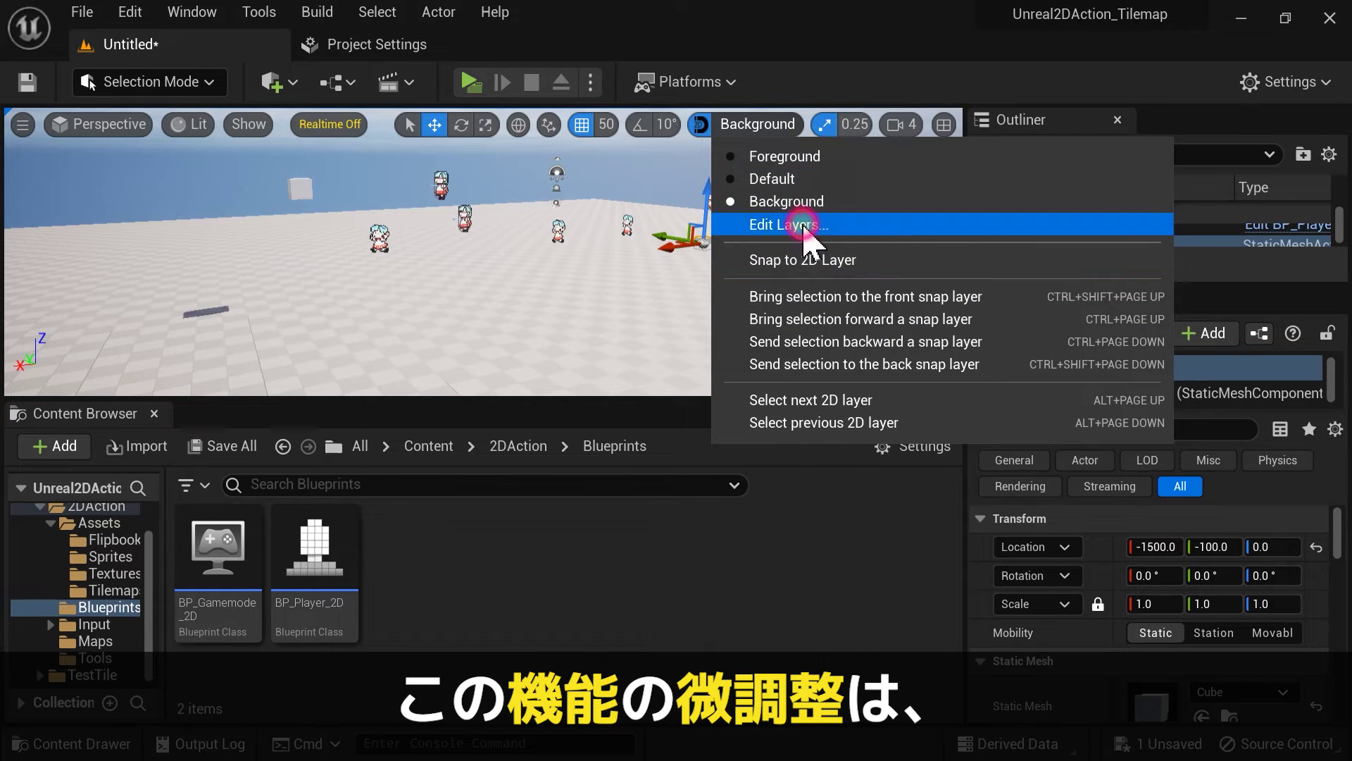
Step: Add two snap layers in the 2D settings (five in total) and set the Snap Axis to Z
{"action": "left_click", "coordinate": [798, 223]}
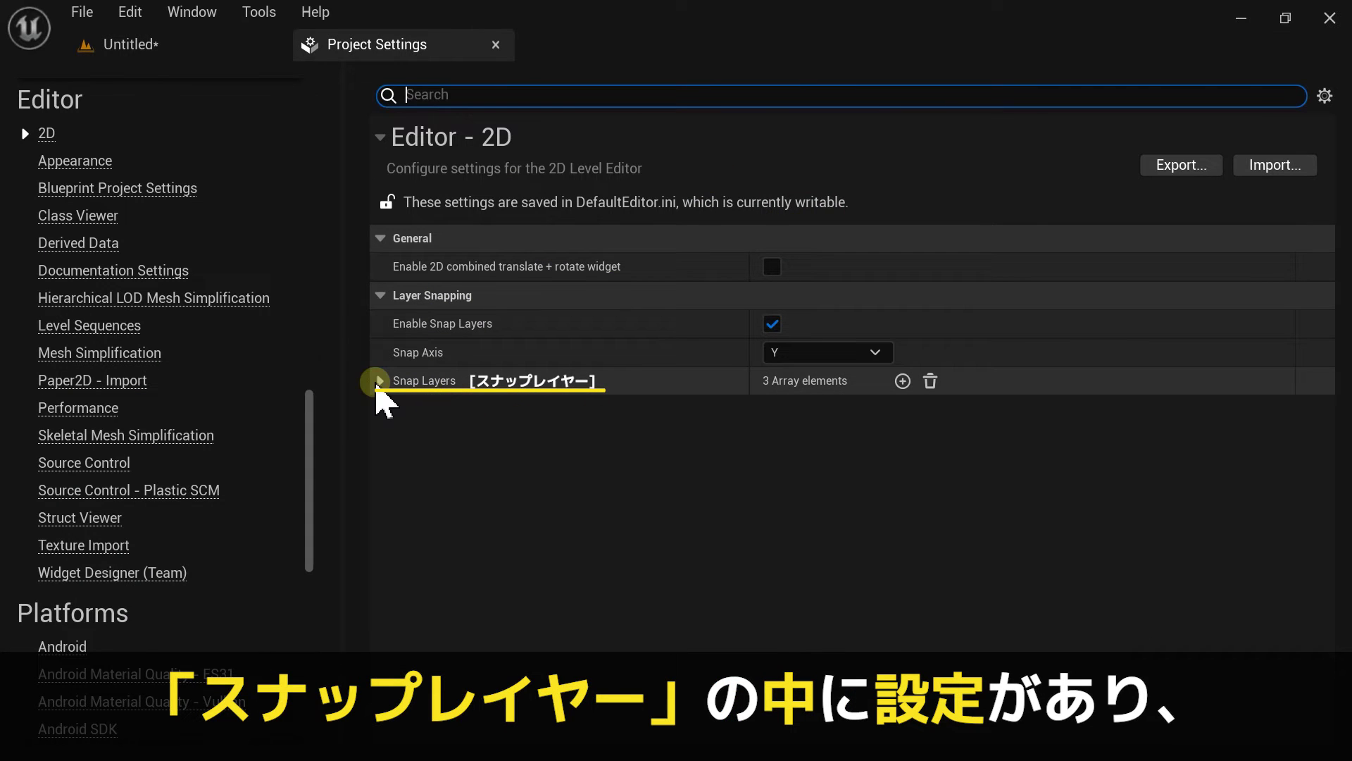
{"action": "left_click", "coordinate": [380, 381]}
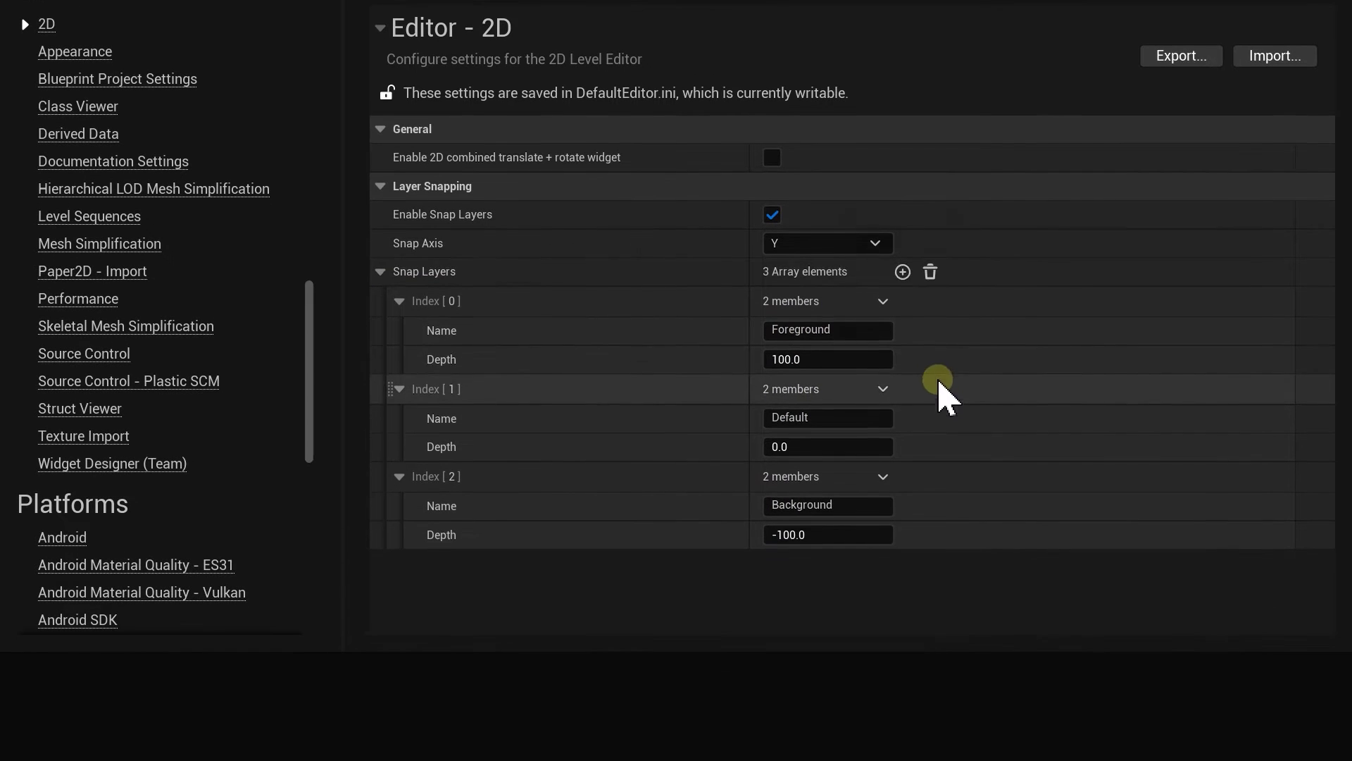
{"action": "left_click", "coordinate": [902, 272]}
{"action": "left_click", "coordinate": [902, 272]}
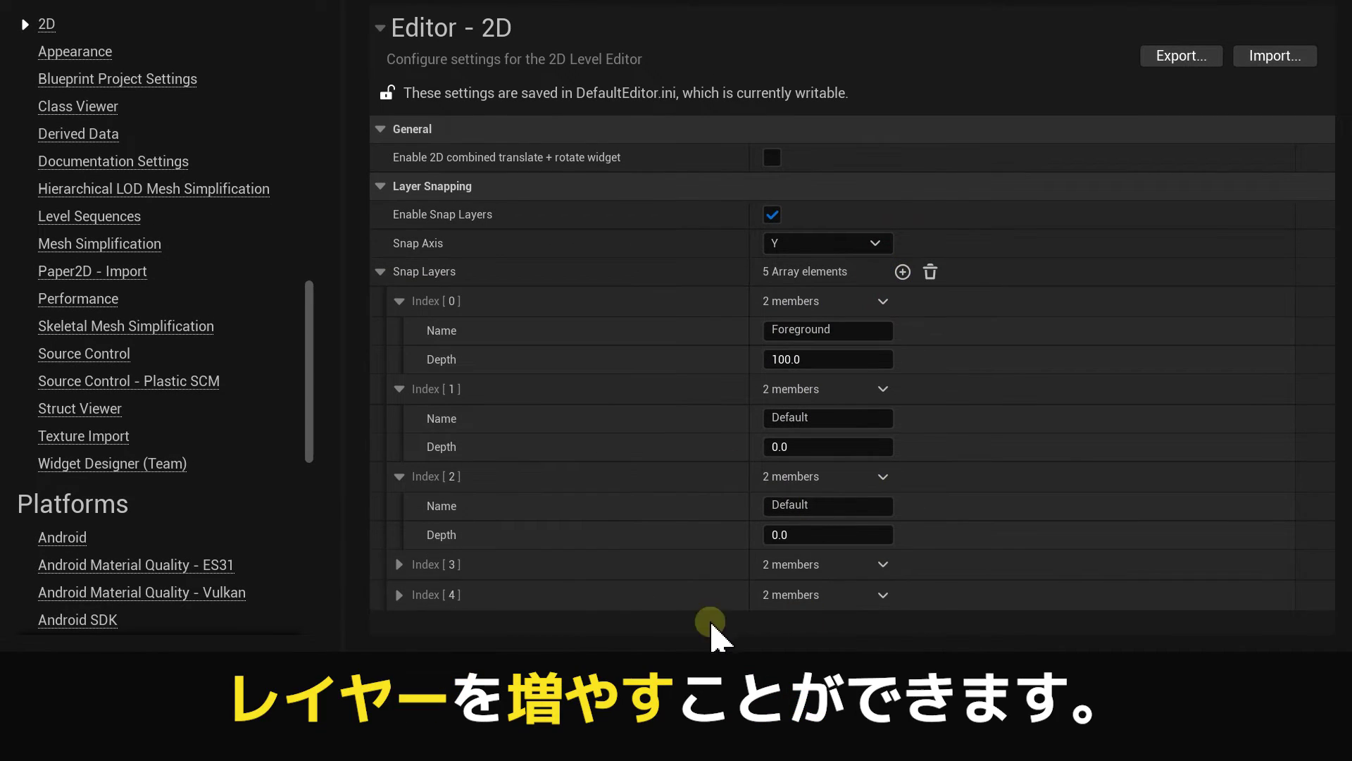
{"action": "left_click", "coordinate": [398, 563]}
{"action": "scroll", "coordinate": [419, 602], "scroll_direction": "down", "scroll_amount": 1}
{"action": "scroll", "coordinate": [727, 483], "scroll_direction": "down", "scroll_amount": 2}
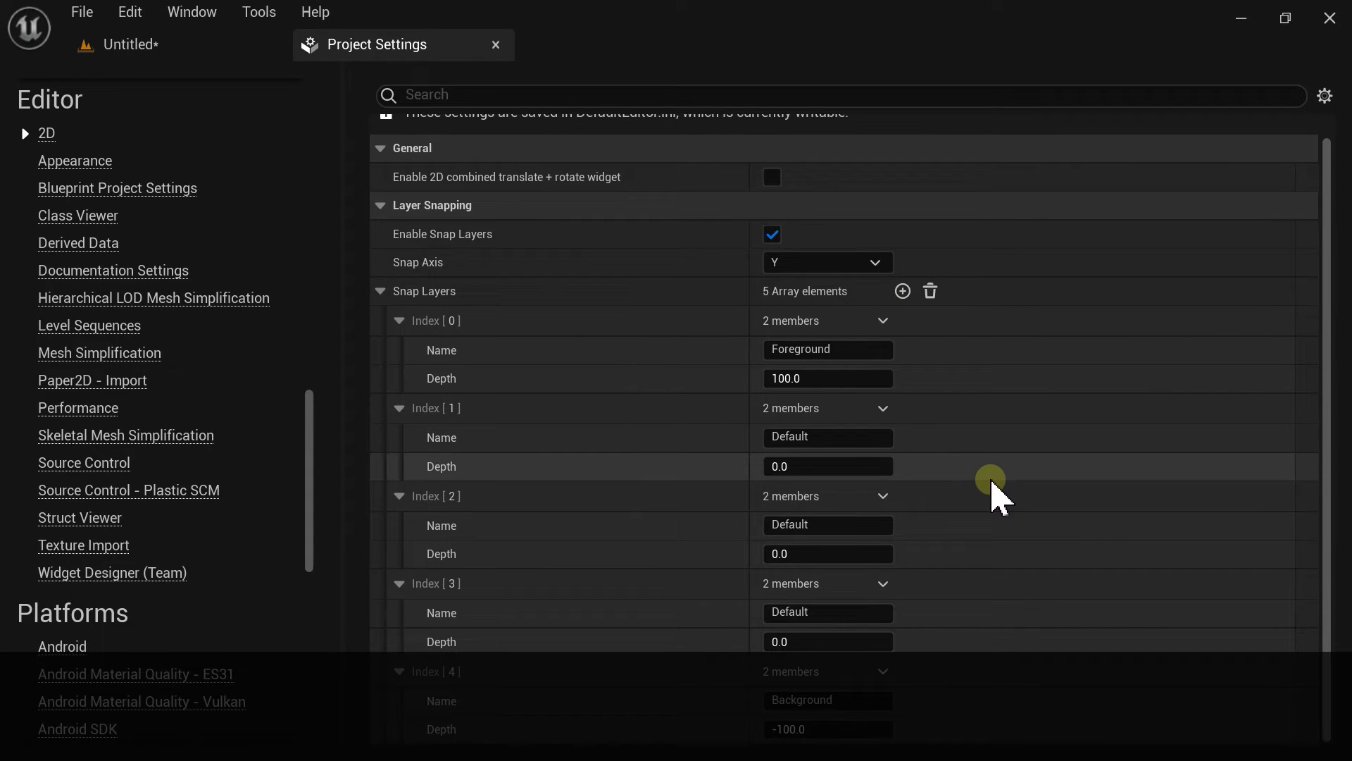
{"action": "left_click", "coordinate": [877, 261]}
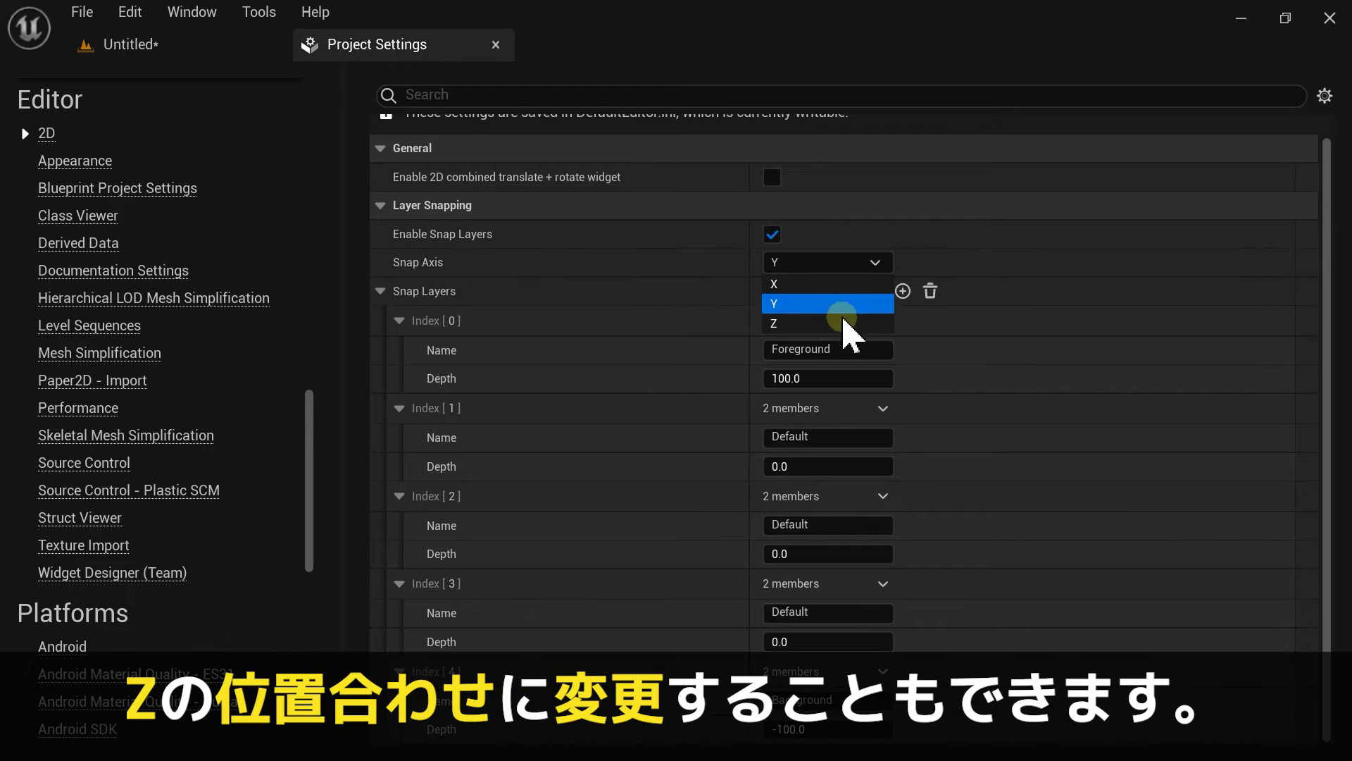
{"action": "left_click", "coordinate": [816, 324]}
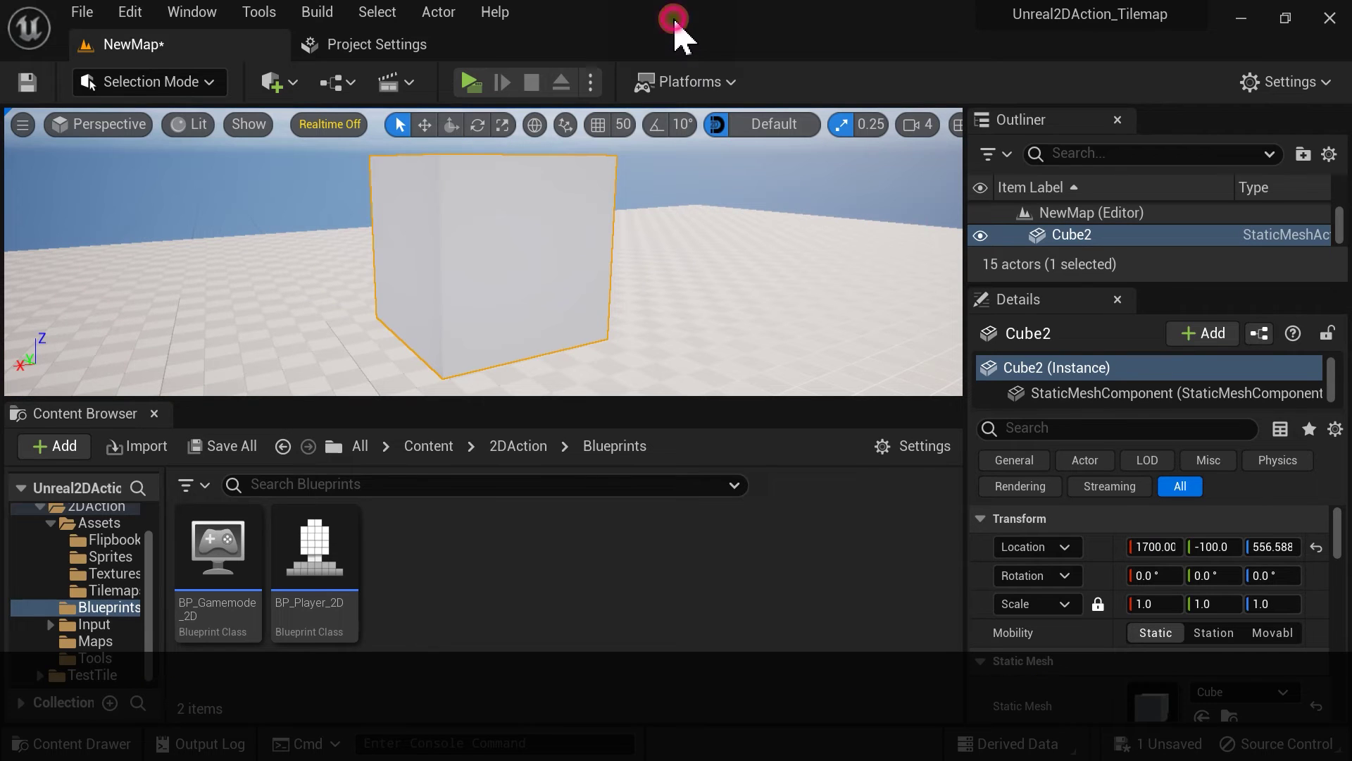
Step: Enable the combined translate/rotate widget, drag Cube2 down a little, and rotate it to a tilt
{"action": "left_click", "coordinate": [452, 127]}
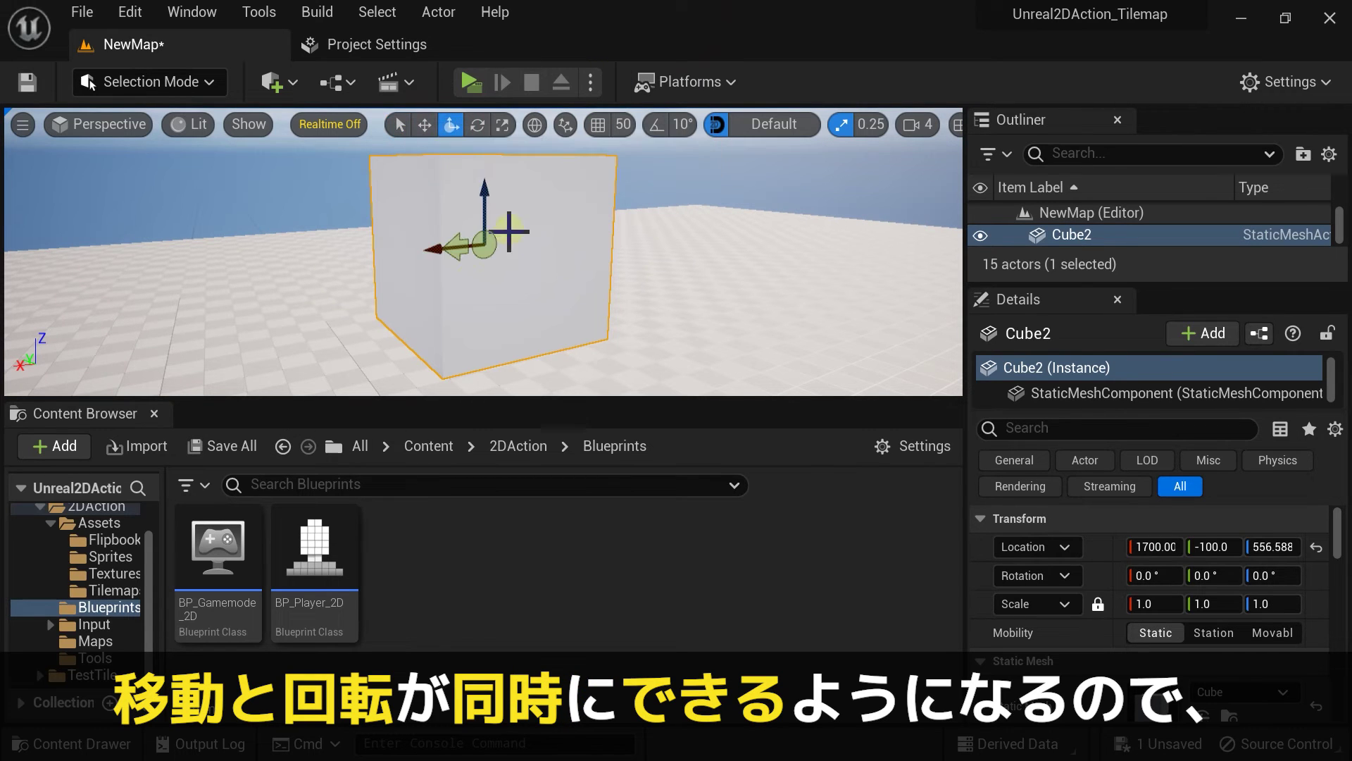
{"action": "left_click_drag", "start_coordinate": [480, 198], "coordinate": [442, 251]}
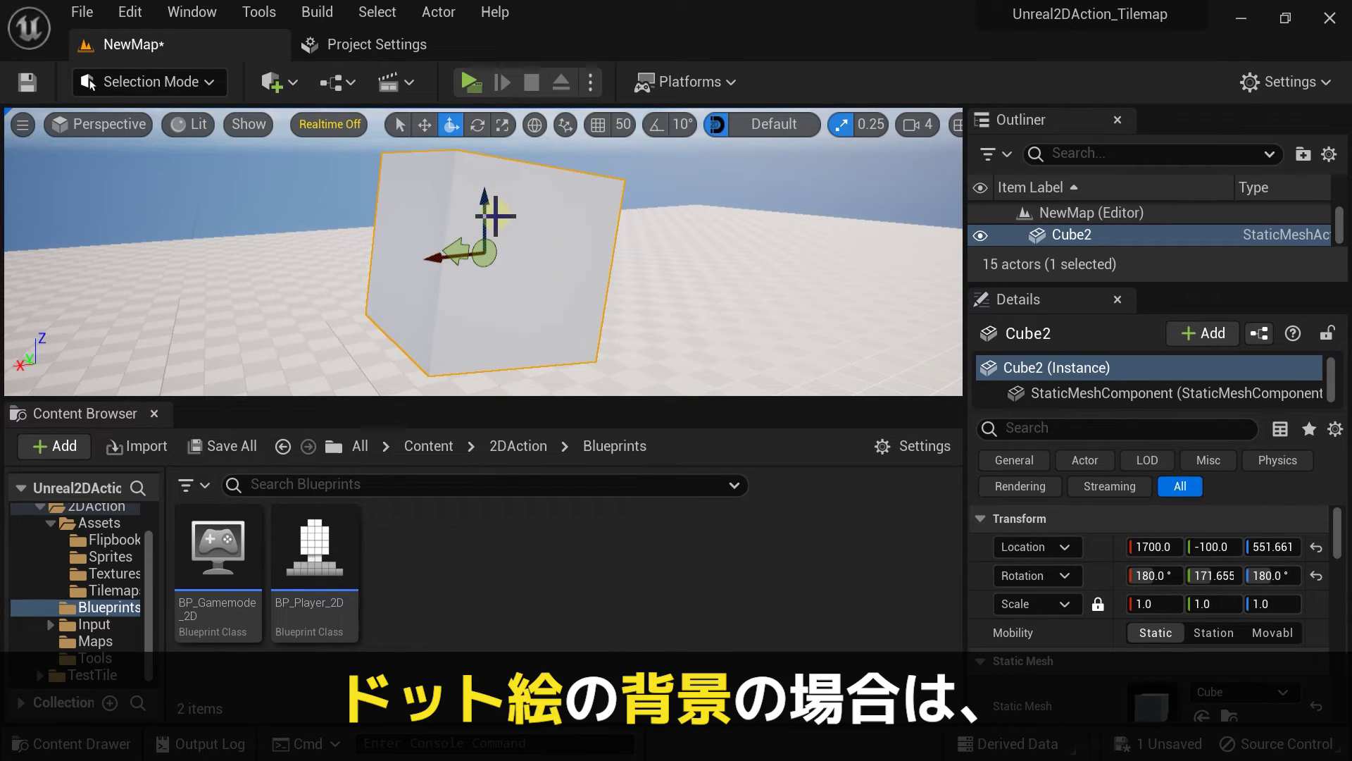
{"action": "mouse_move", "coordinate": [456, 248]}
{"action": "left_mouse_down"}
{"action": "mouse_move", "coordinate": [372, 328]}
{"action": "mouse_move", "coordinate": [610, 267]}
{"action": "left_mouse_up"}
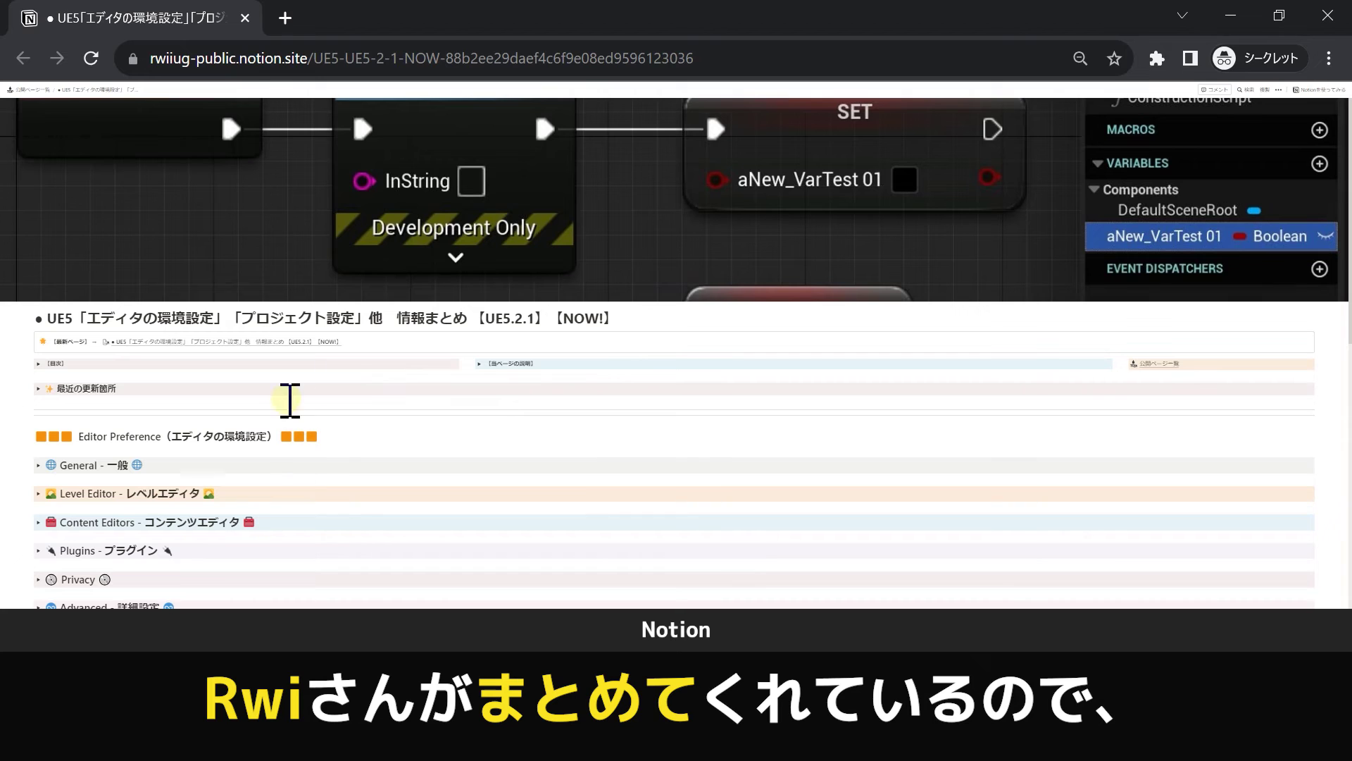
Step: Open the General, Level Editor and Content Editors toggles on the Notion summary and scroll through them
{"action": "left_click", "coordinate": [37, 465]}
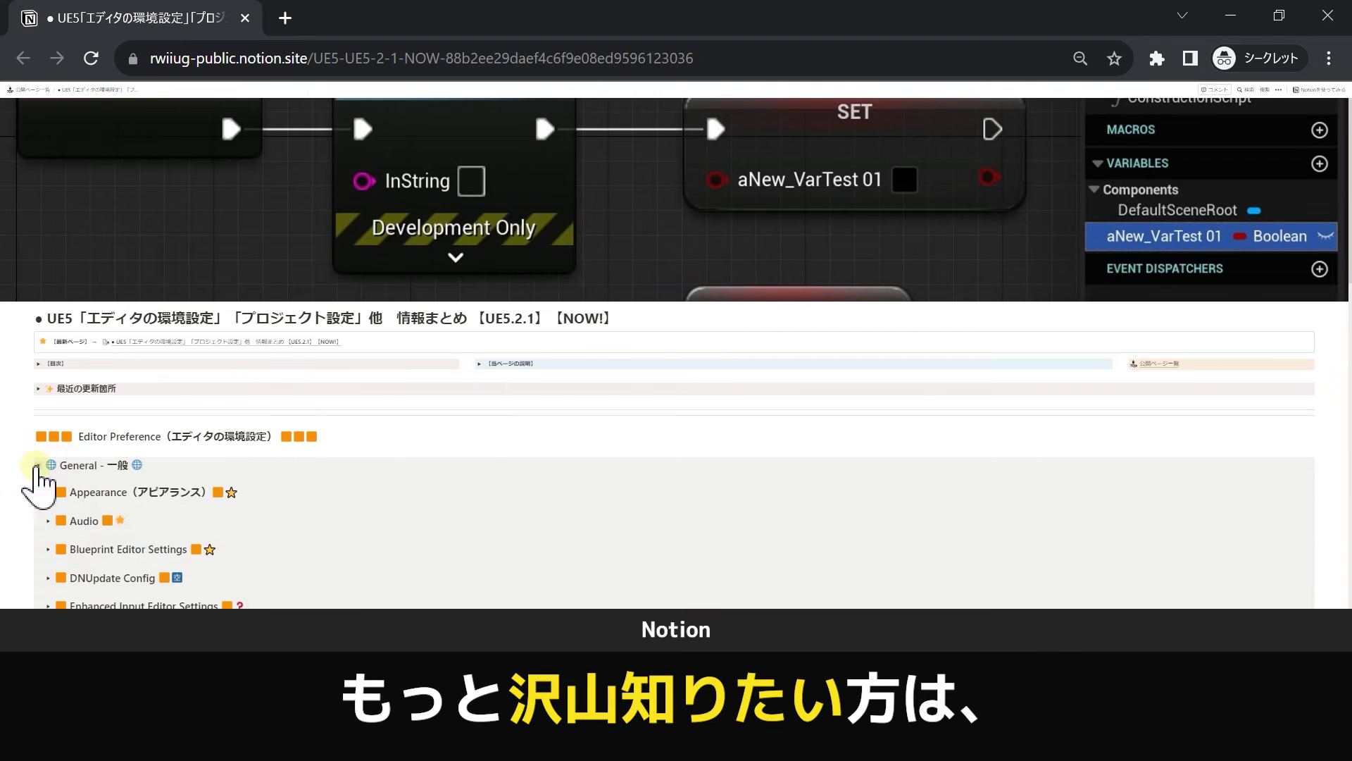
{"action": "scroll", "coordinate": [141, 368], "scroll_direction": "down", "scroll_amount": 20}
{"action": "scroll", "coordinate": [91, 432], "scroll_direction": "up", "scroll_amount": 5}
{"action": "scroll", "coordinate": [54, 380], "scroll_direction": "up", "scroll_amount": 3}
{"action": "left_click", "coordinate": [38, 335]}
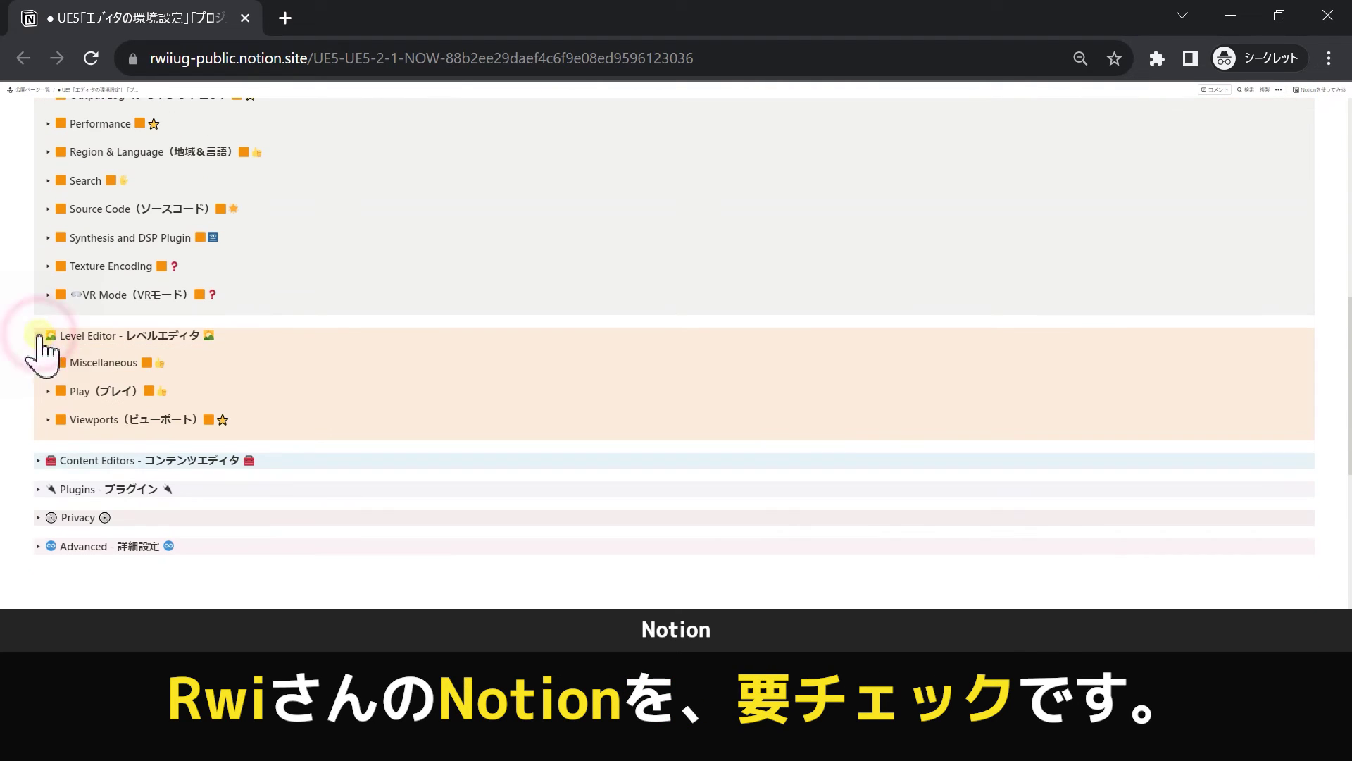
{"action": "left_click", "coordinate": [38, 459]}
{"action": "scroll", "coordinate": [221, 252], "scroll_direction": "down", "scroll_amount": 10}
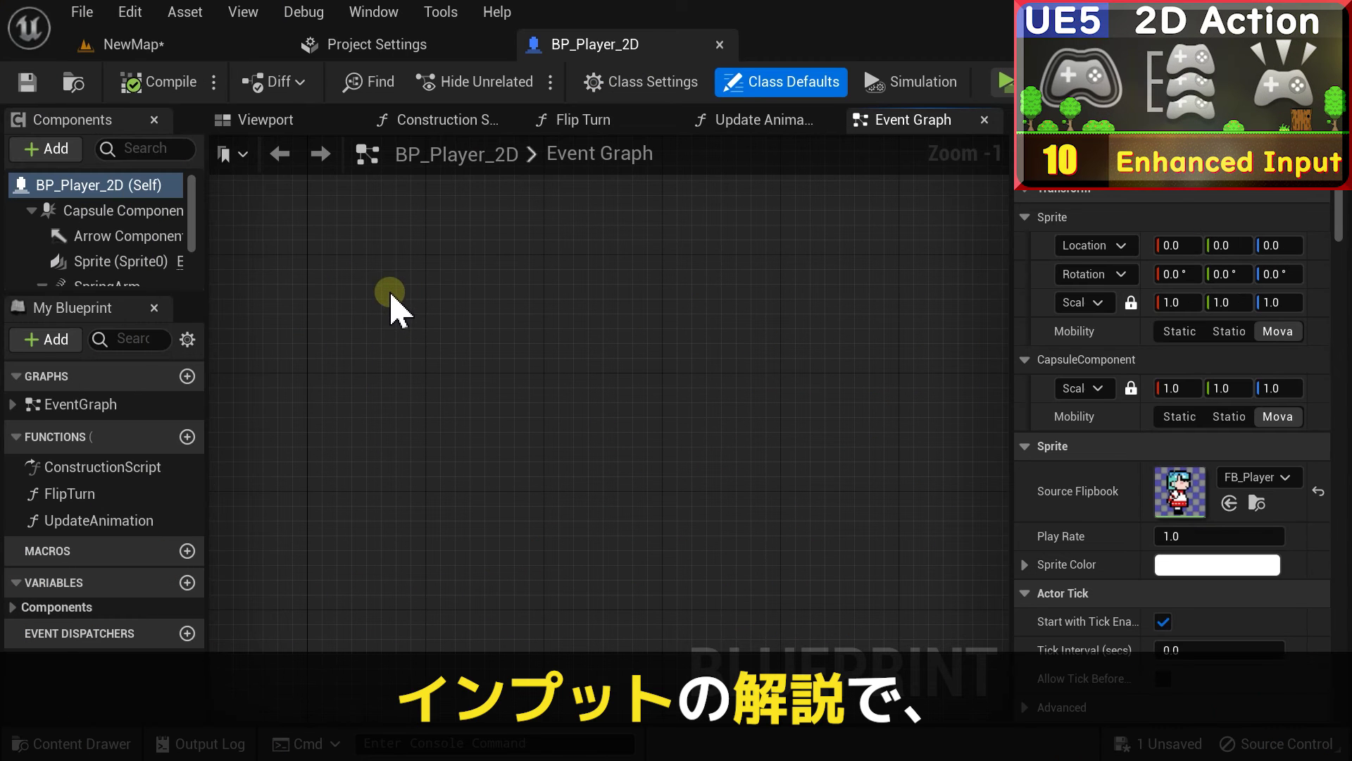
{"action": "right_click", "coordinate": [398, 305]}
{"action": "type", "text": "@"}
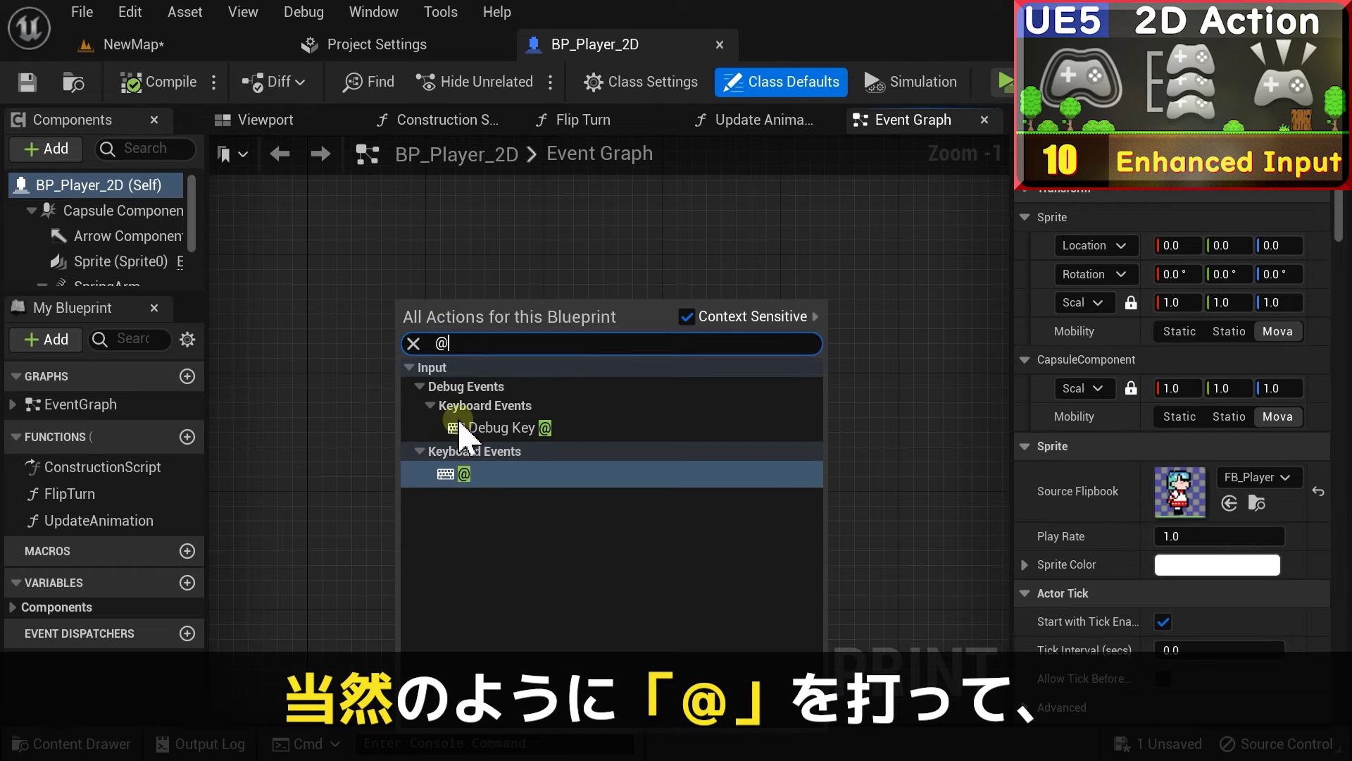
{"action": "left_click", "coordinate": [455, 473]}
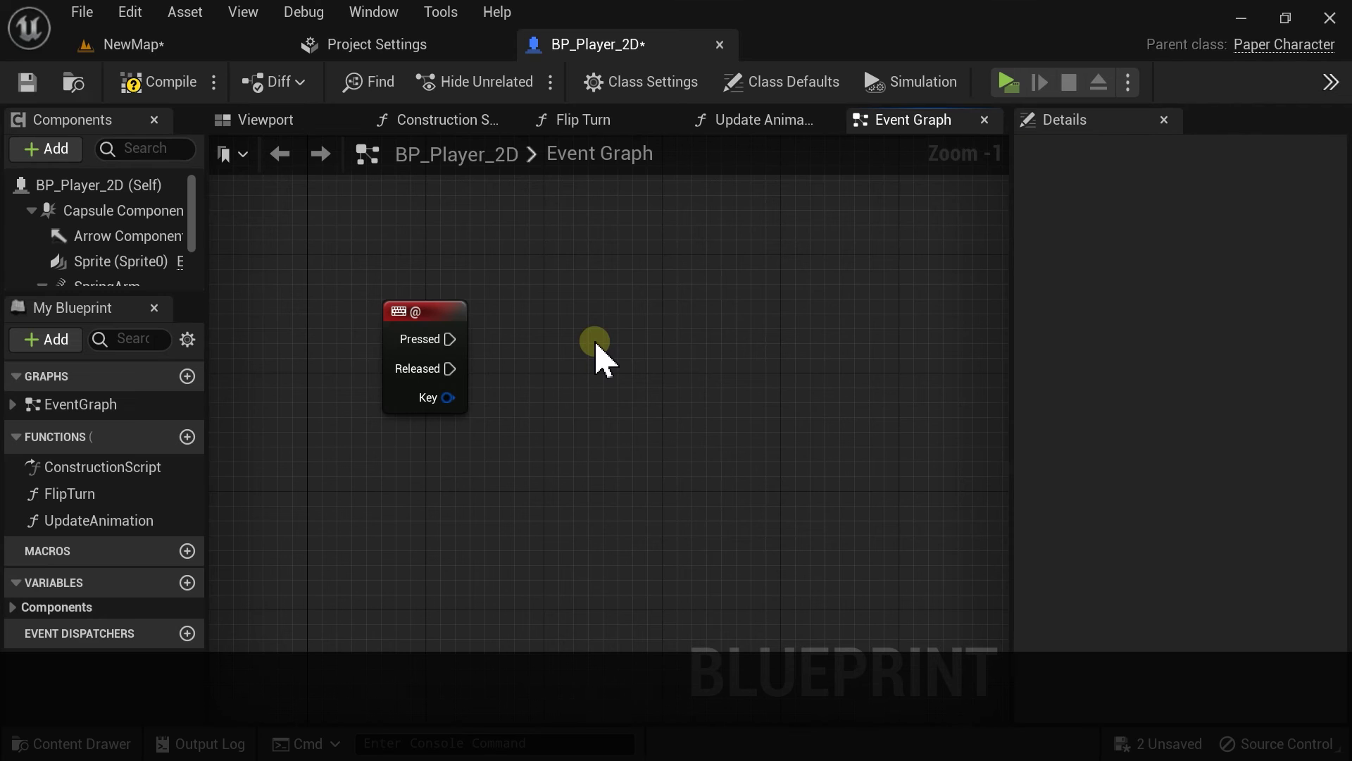
{"action": "right_click", "coordinate": [620, 297]}
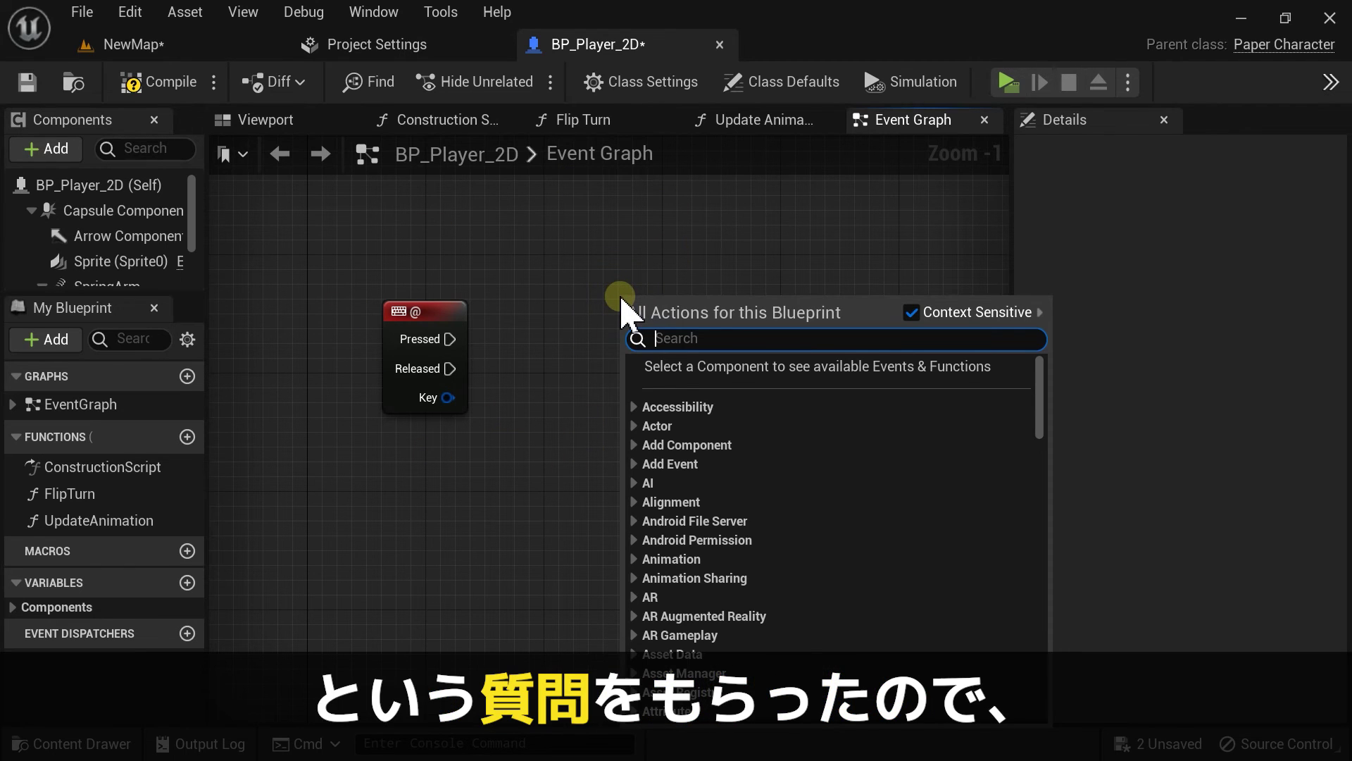
{"action": "type", "text": "@"}
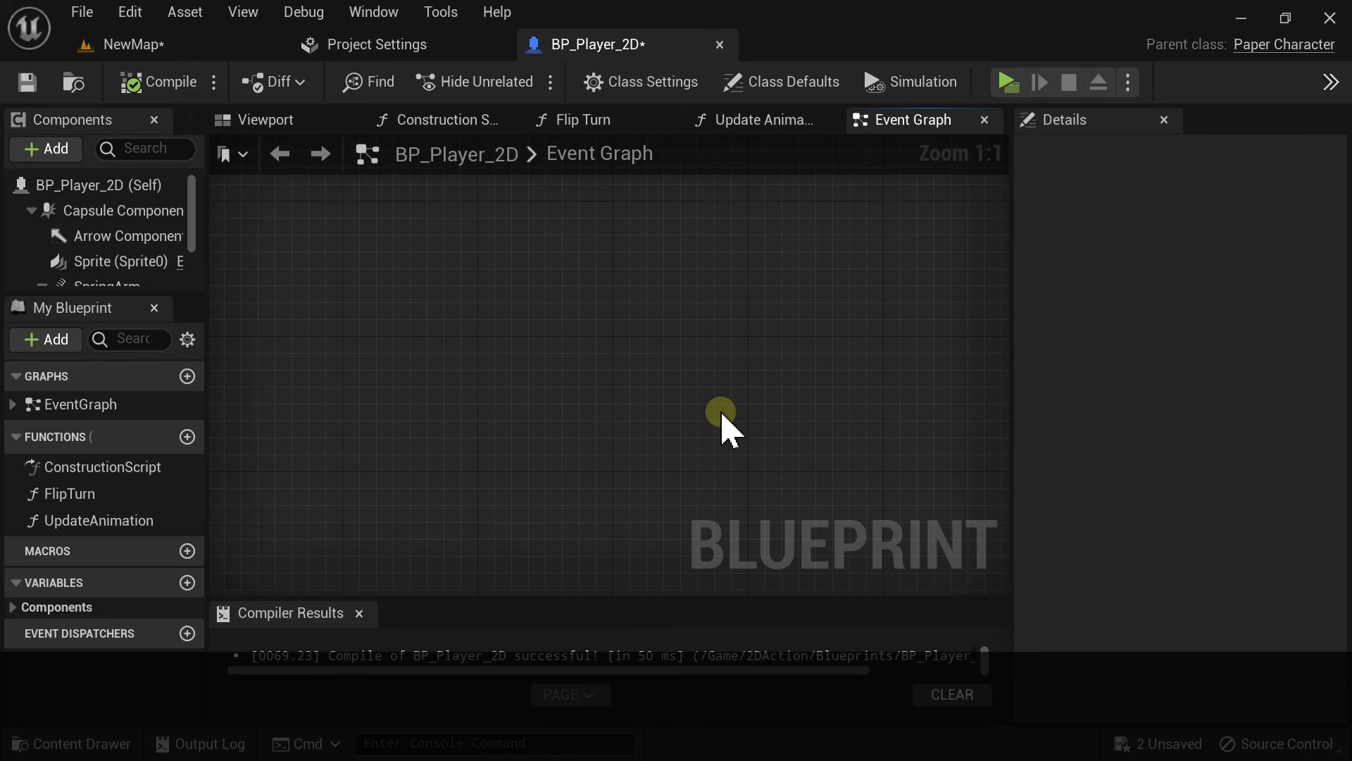
{"action": "right_click", "coordinate": [545, 266]}
{"action": "type", "text": "@"}
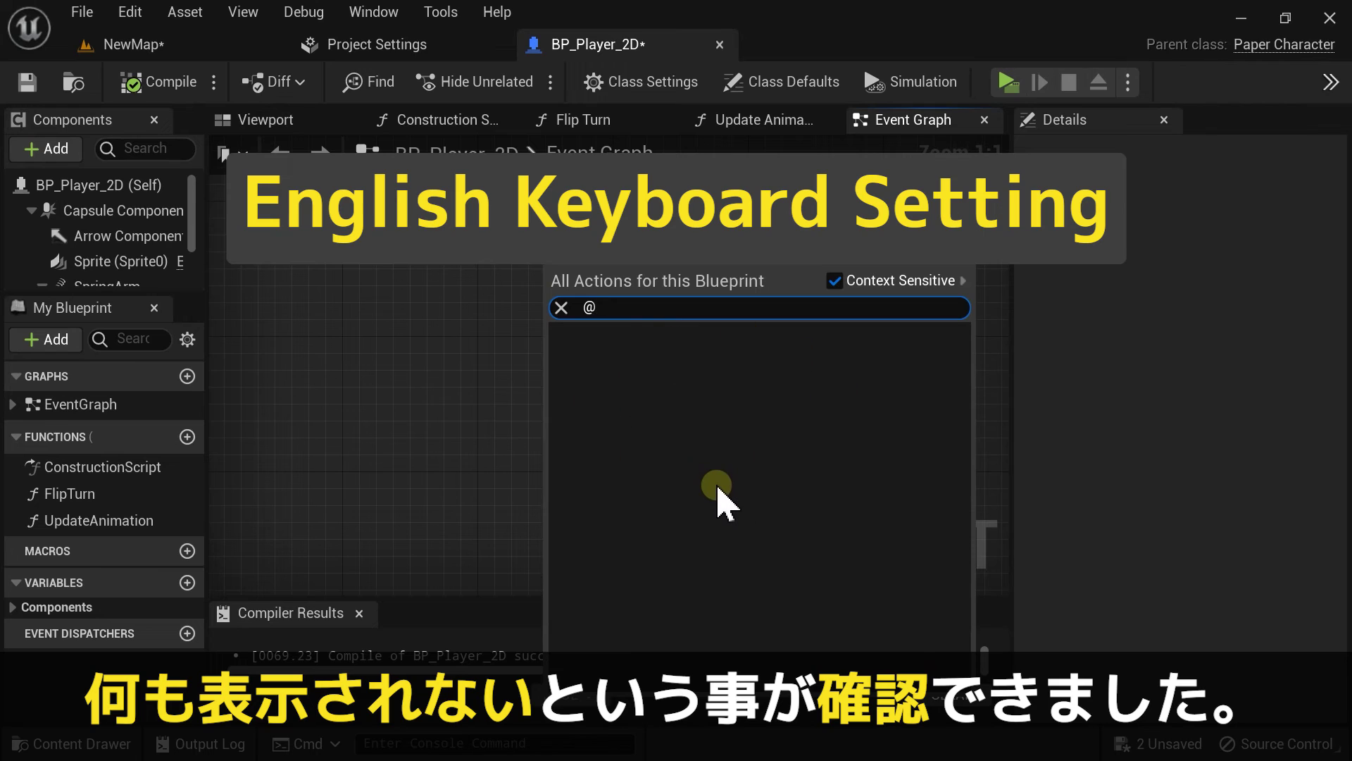
{"action": "key", "text": "Escape"}
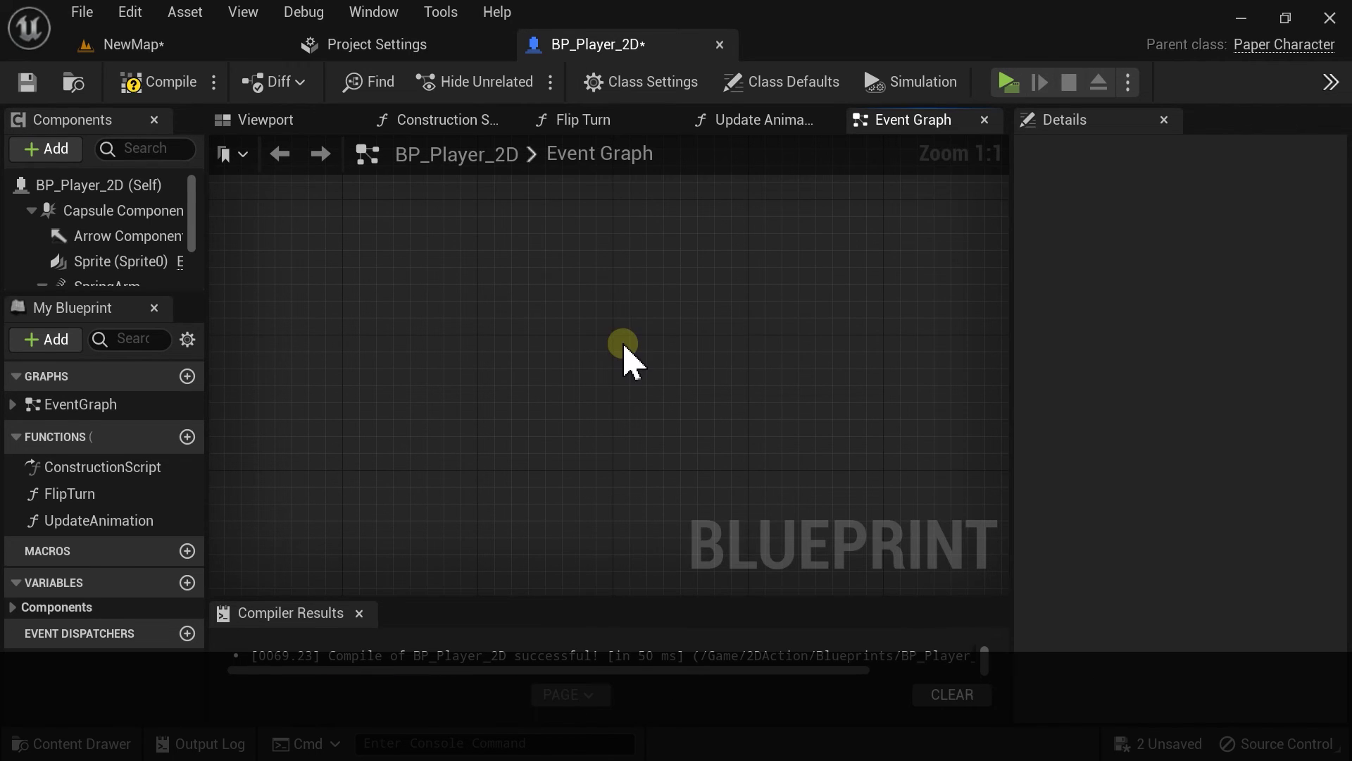
Step: Search the graph actions for 7 and add the Keyboard Events 7 node
{"action": "right_click", "coordinate": [524, 215]}
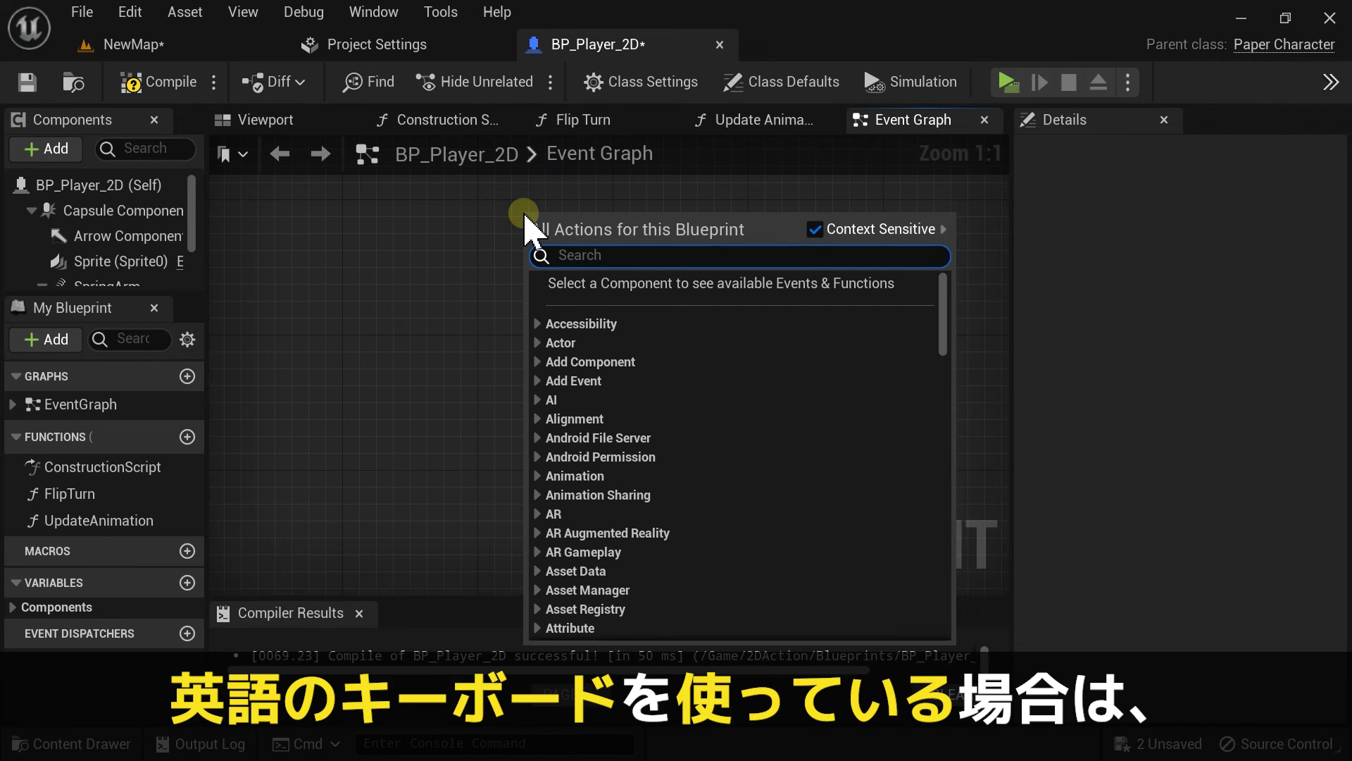
{"action": "type", "text": "7"}
{"action": "key", "text": "BackSpace"}
{"action": "type", "text": "7"}
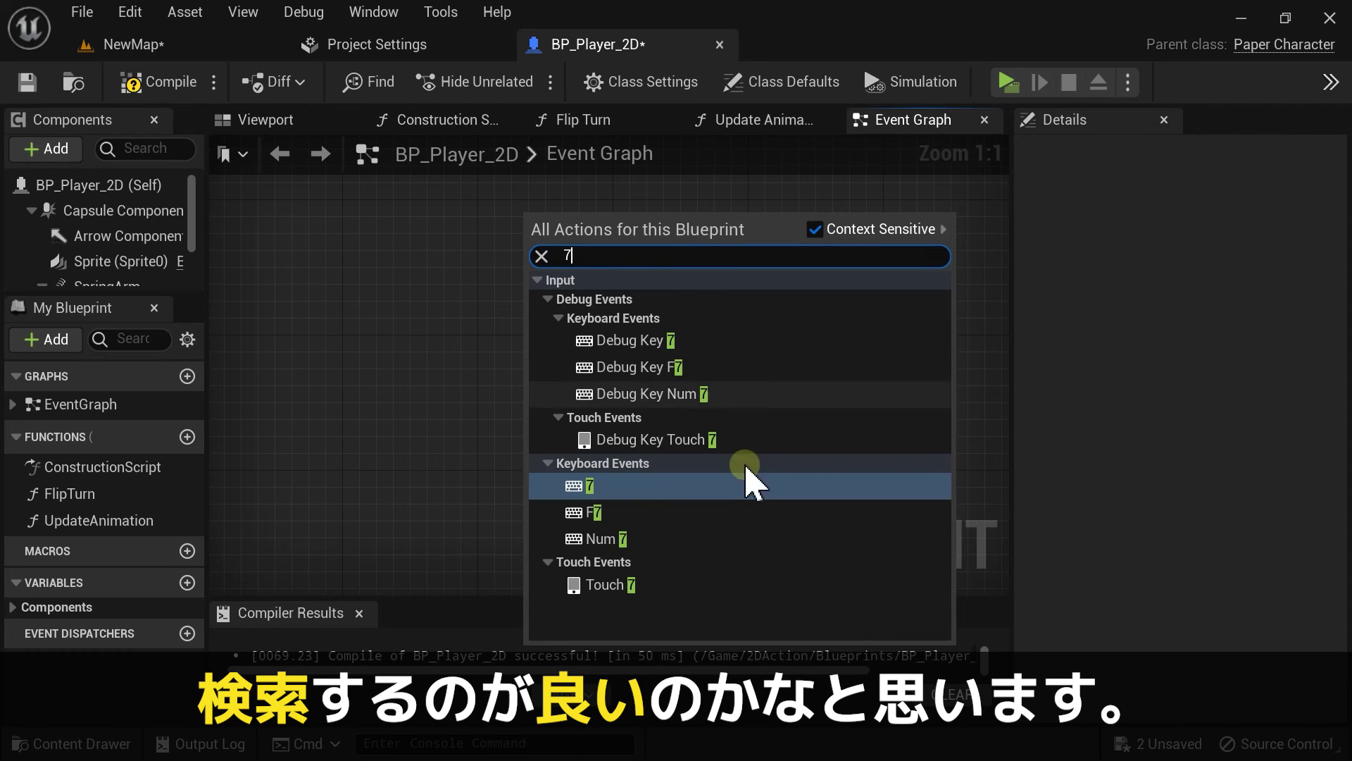
{"action": "left_click", "coordinate": [629, 493]}
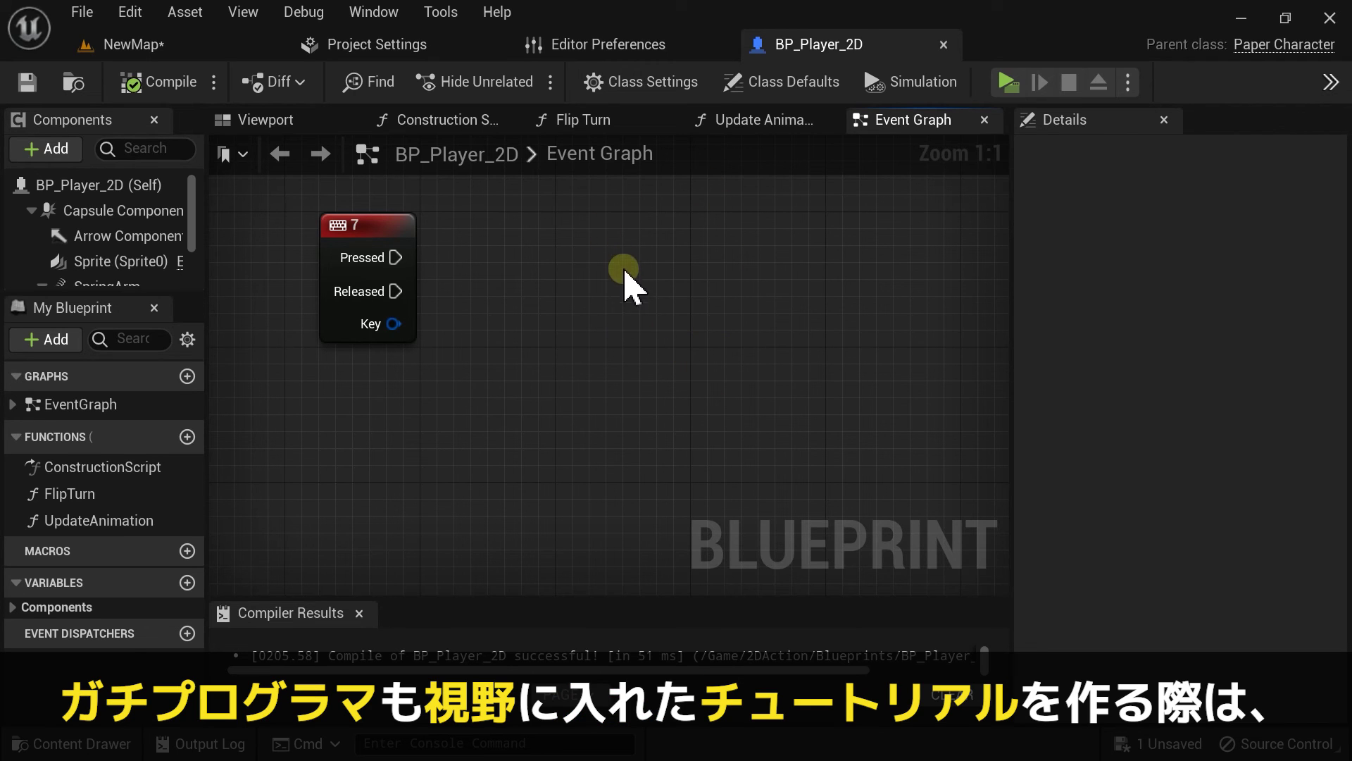
Step: Search the actions beside the 7 node for @, then cancel when nothing is found
{"action": "right_click", "coordinate": [588, 224]}
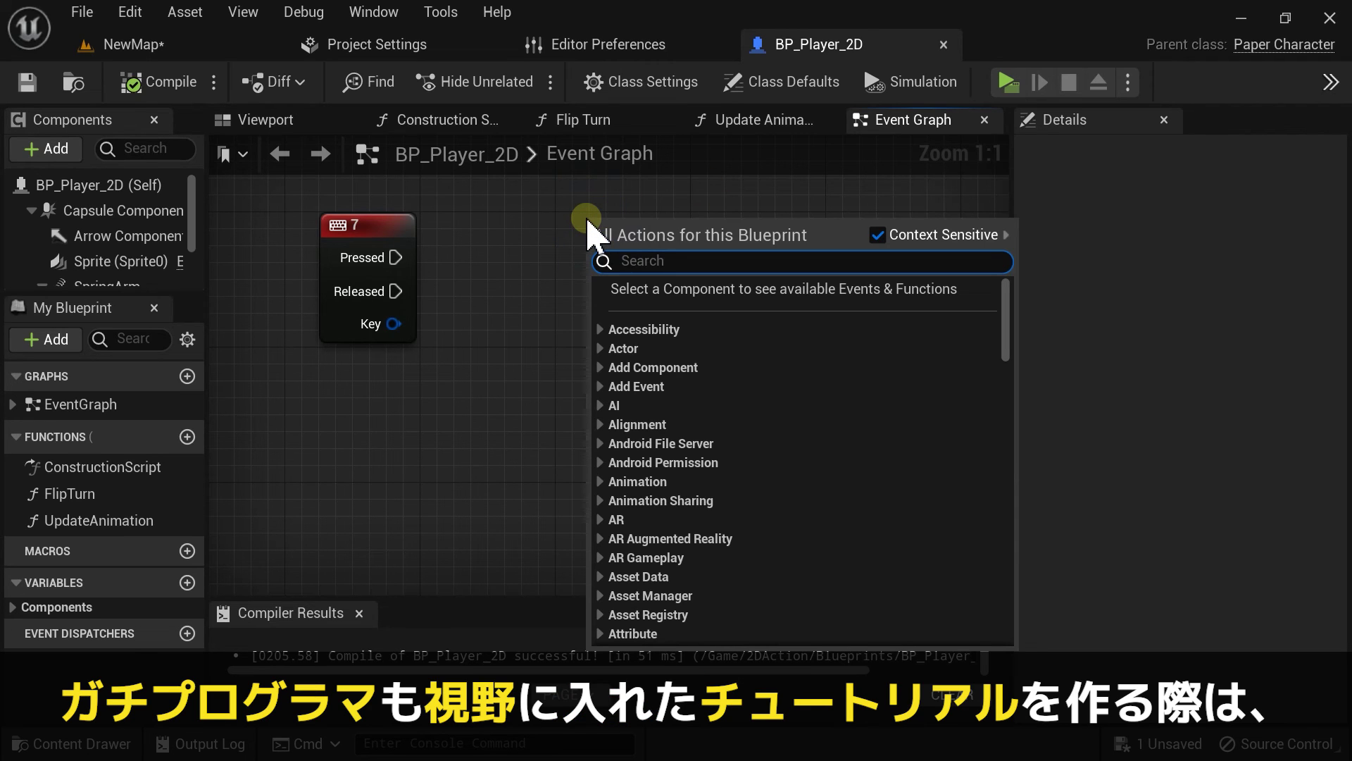
{"action": "type", "text": "@"}
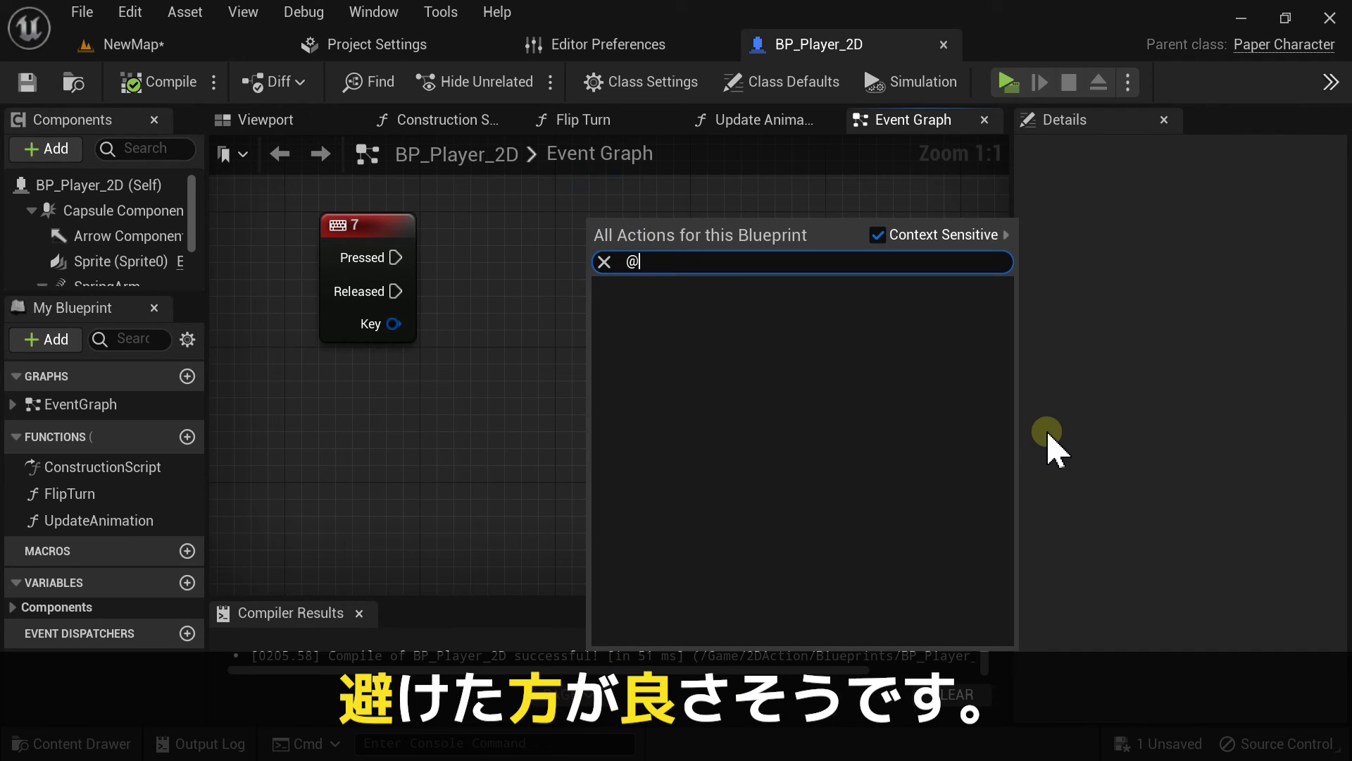
{"action": "key", "text": "Escape"}
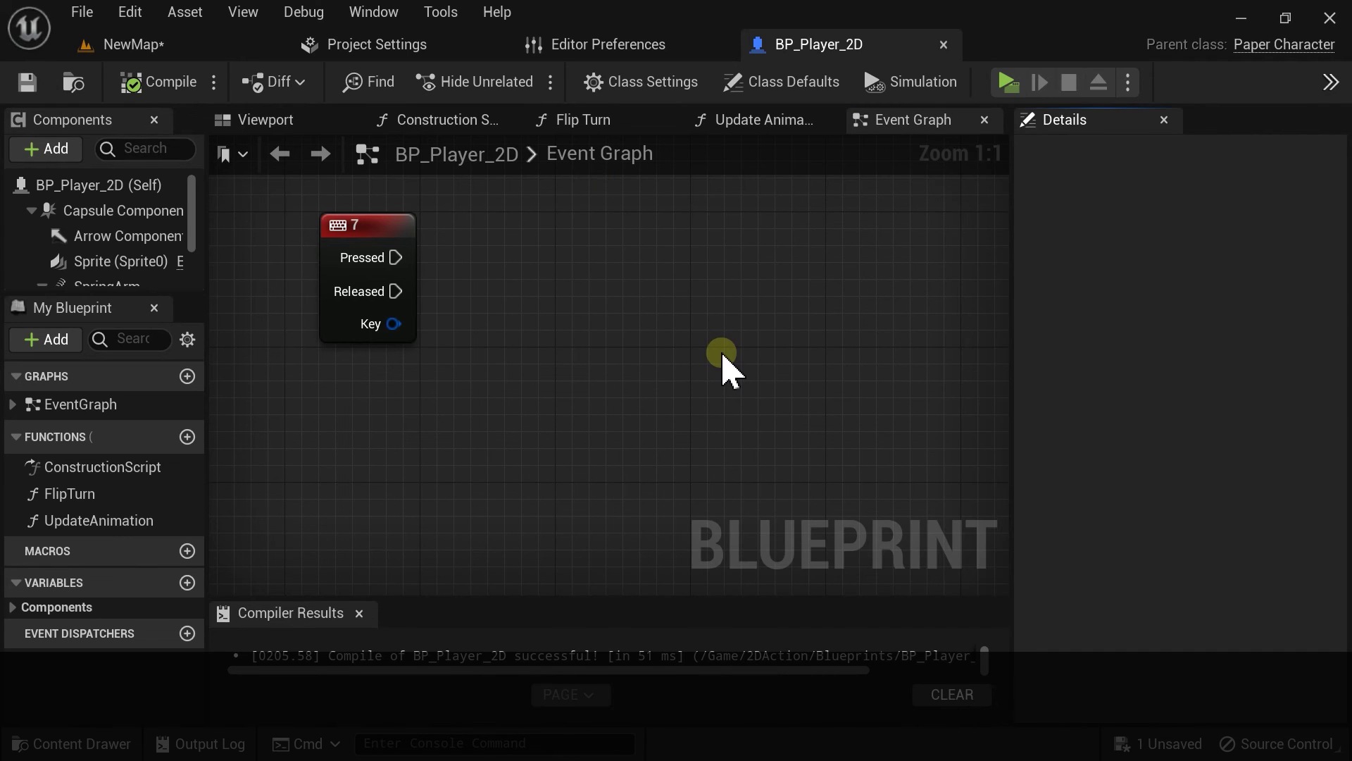